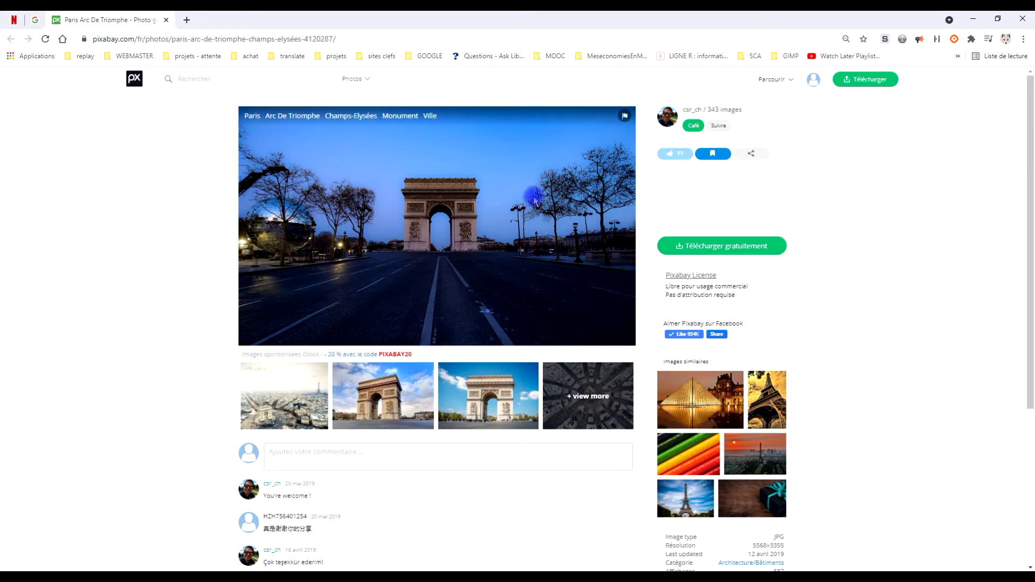
Step: Check the free download sizes of the Arc de Triomphe photo on Pixabay and copy the displayed image to the clipboard
click(716, 247)
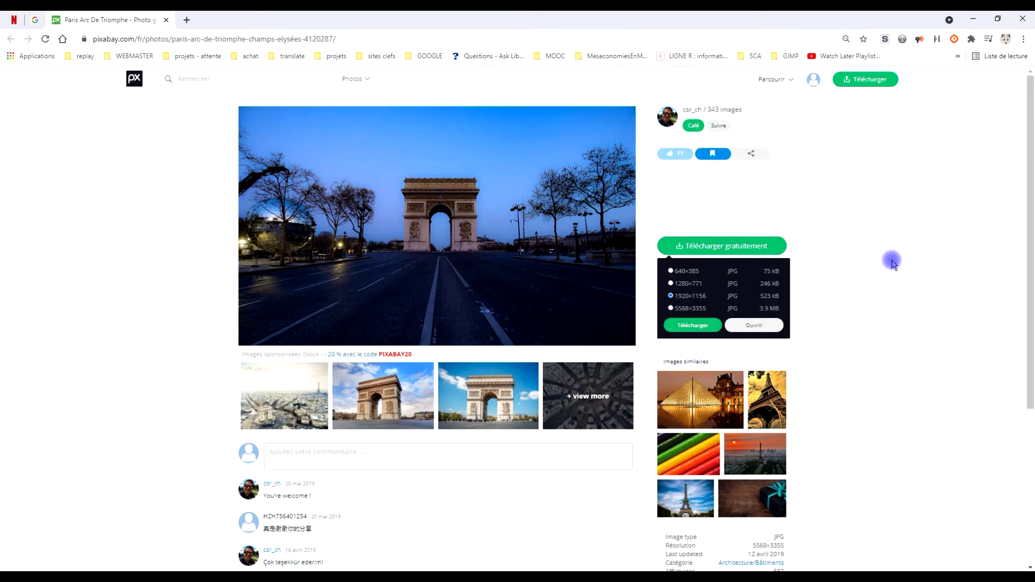
click(696, 300)
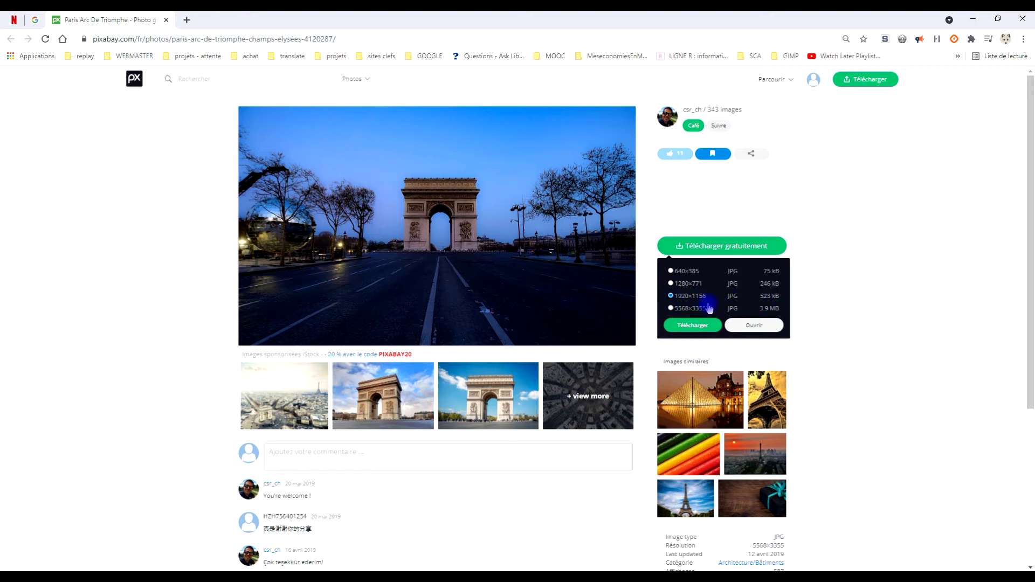
right_click(414, 201)
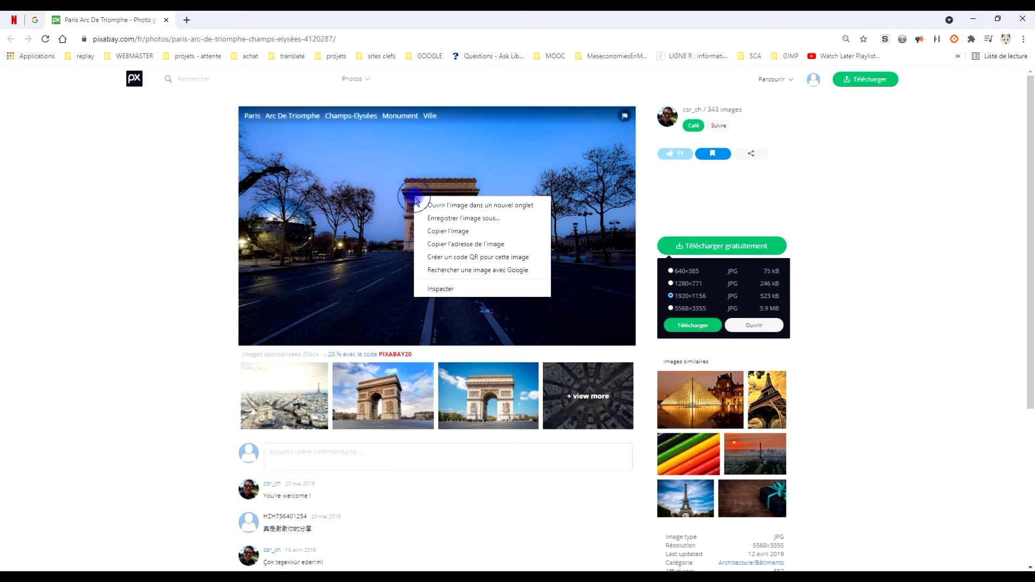
click(458, 232)
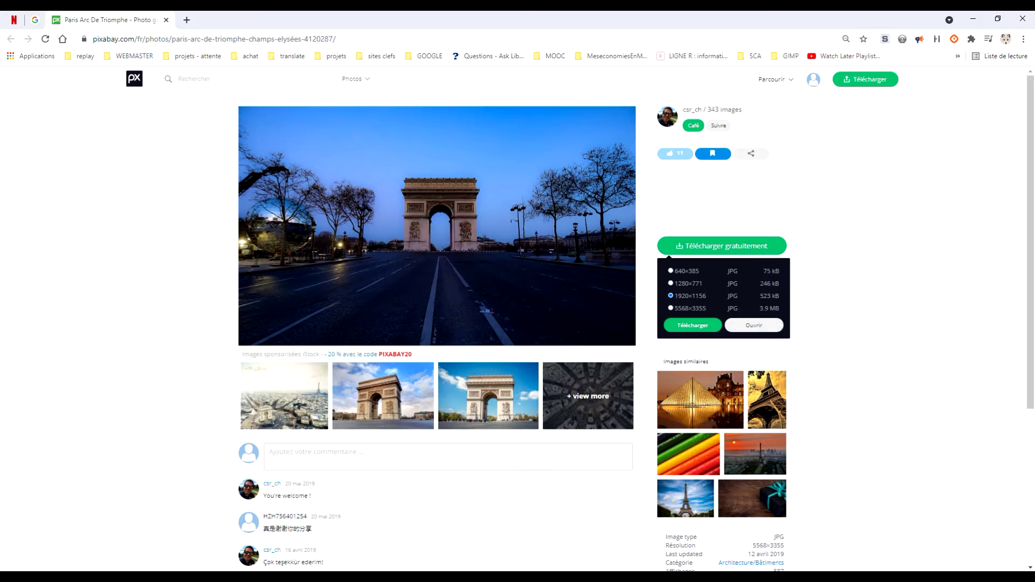
Step: Switch to GIMP and paste the copied photo as a new image
click(178, 570)
click(34, 30)
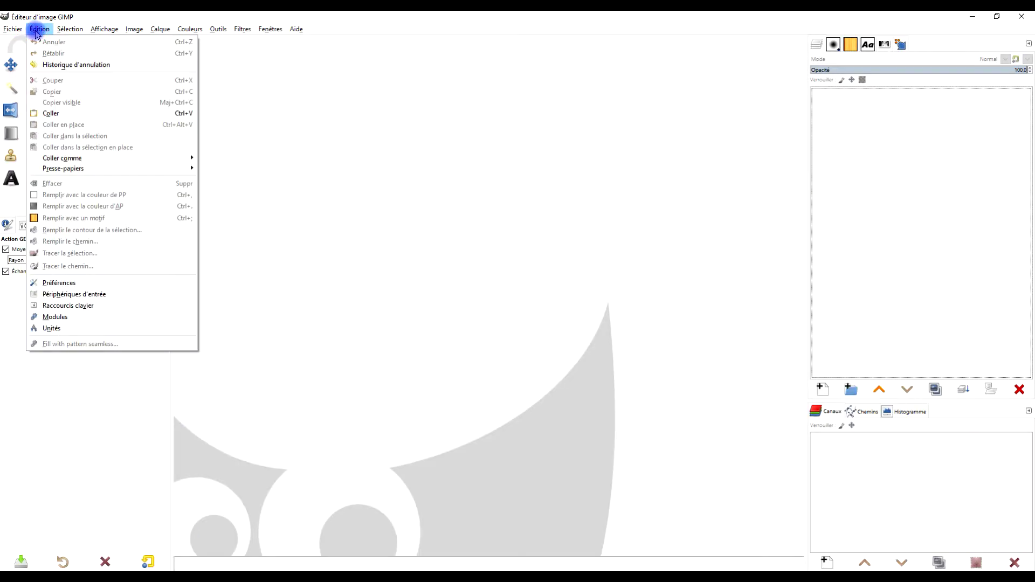
mouse_move(161, 158)
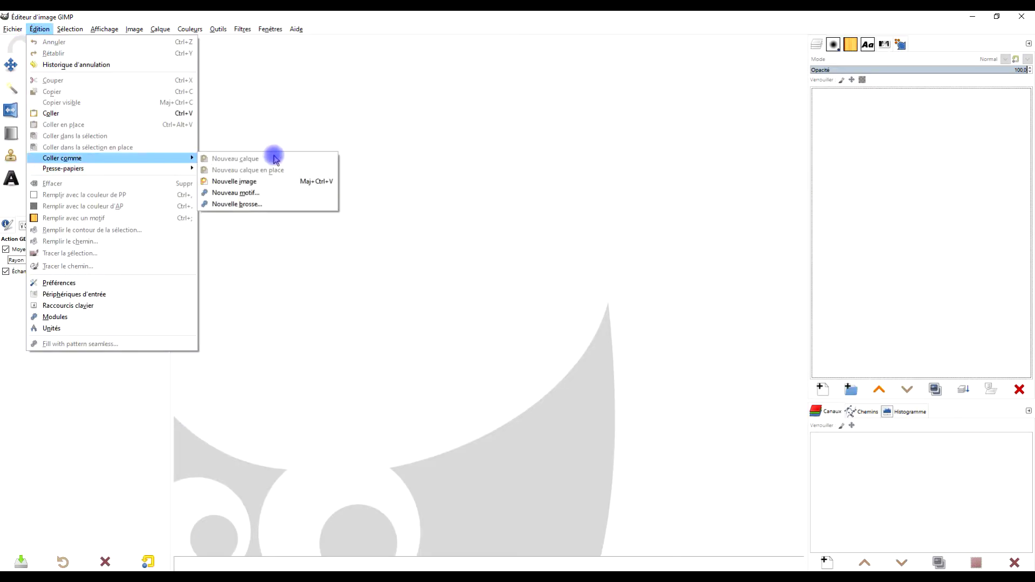
click(263, 182)
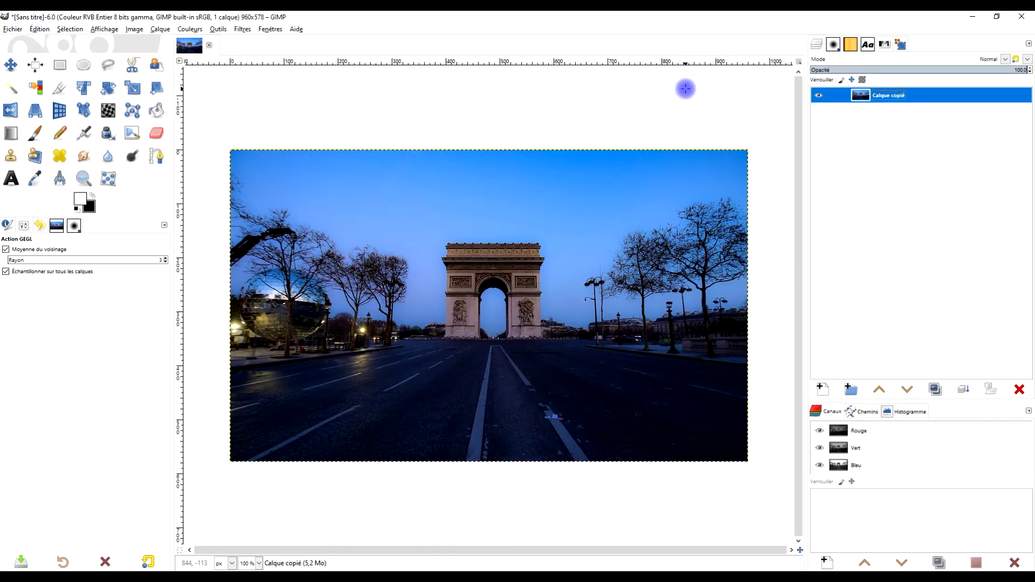
Step: Rename the pasted layer as "arc de triomphe"
click(903, 97)
double_click(903, 97)
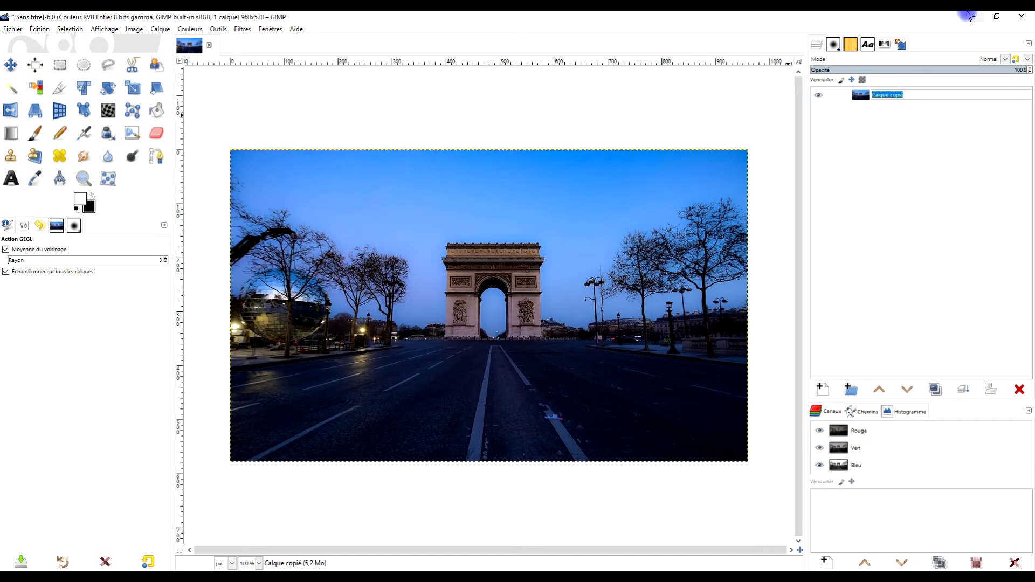
text(arc de t)
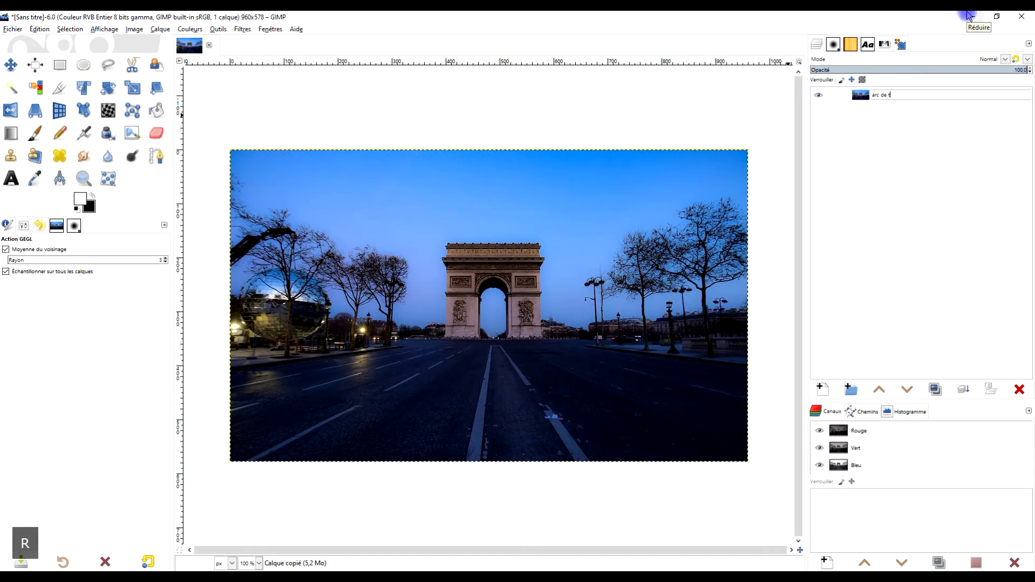
text(riomphe)
key(Return)
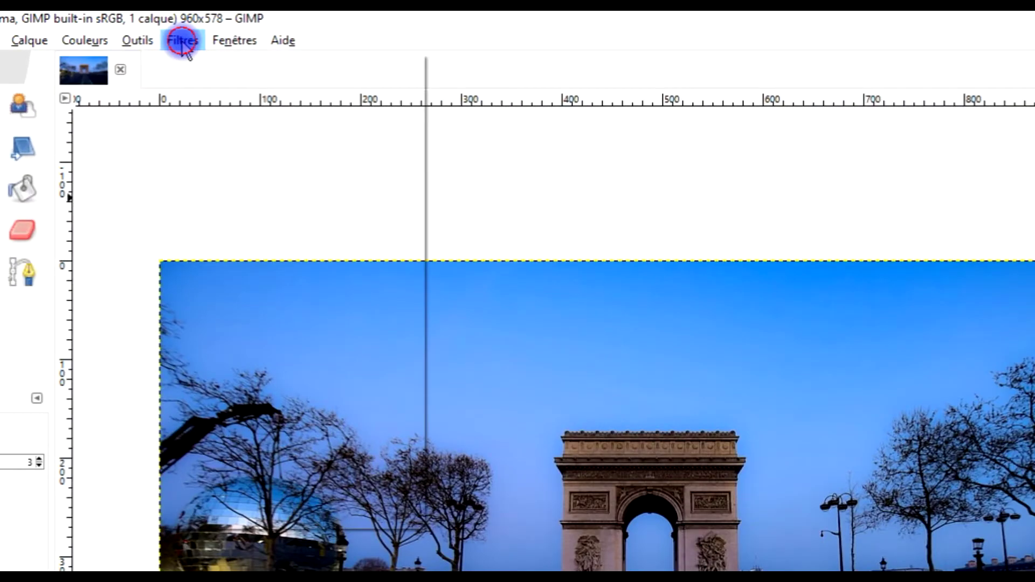
Step: Launch G'MIC-Qt on the photo layer, search for "felt" to locate the Felt Pen filter, and clear the search
click(242, 30)
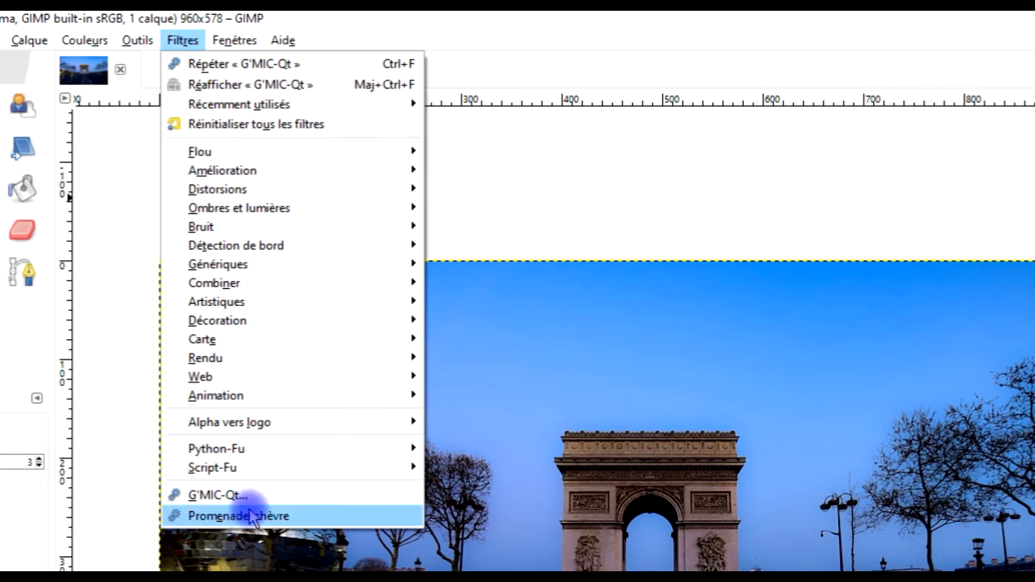
click(262, 499)
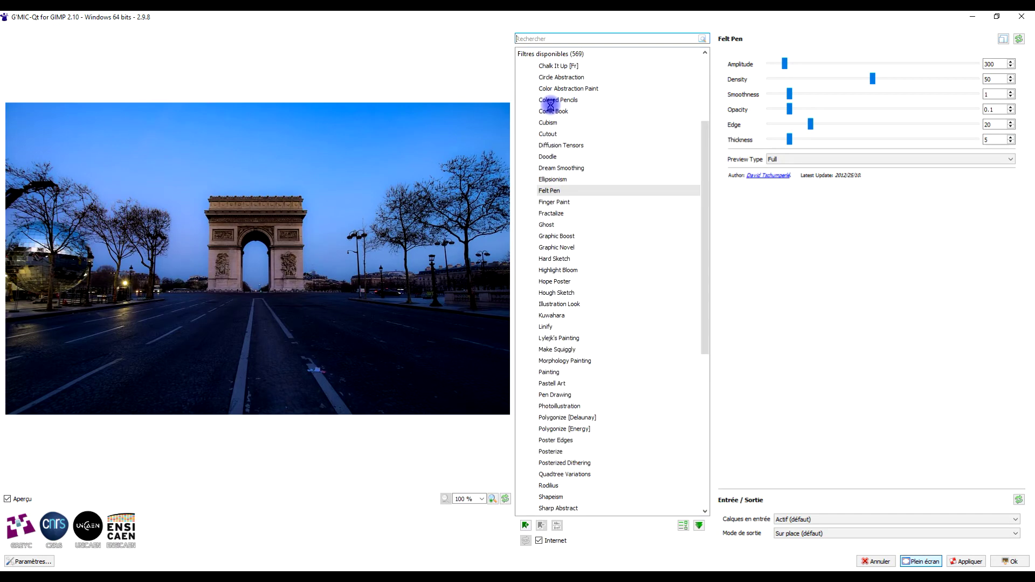
click(579, 38)
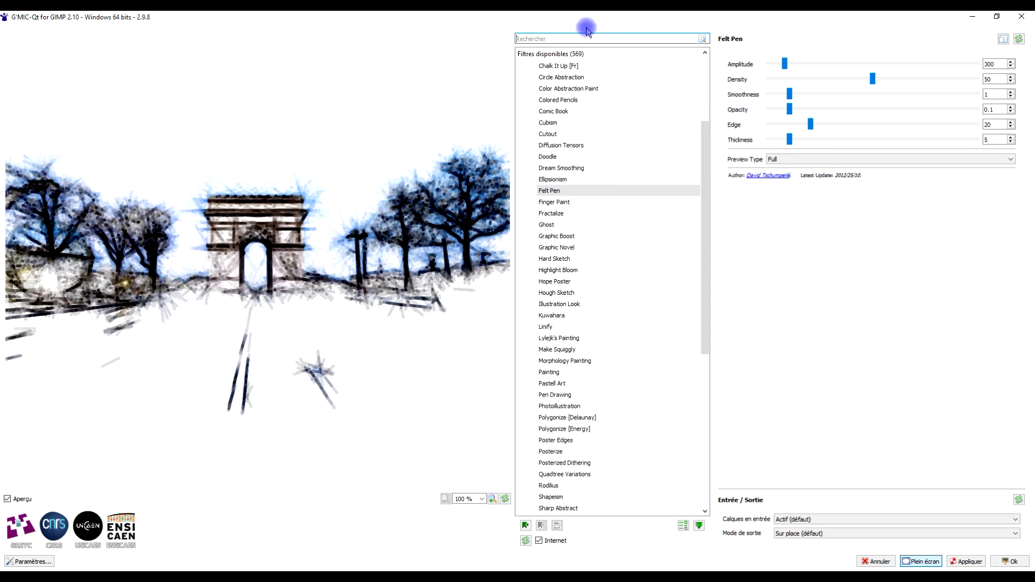
text(felt)
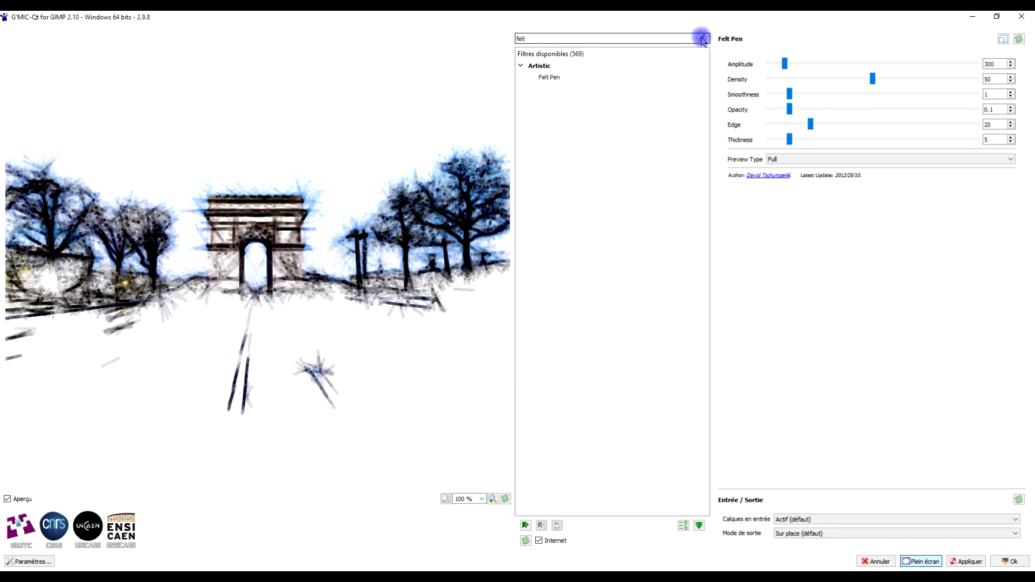
click(534, 39)
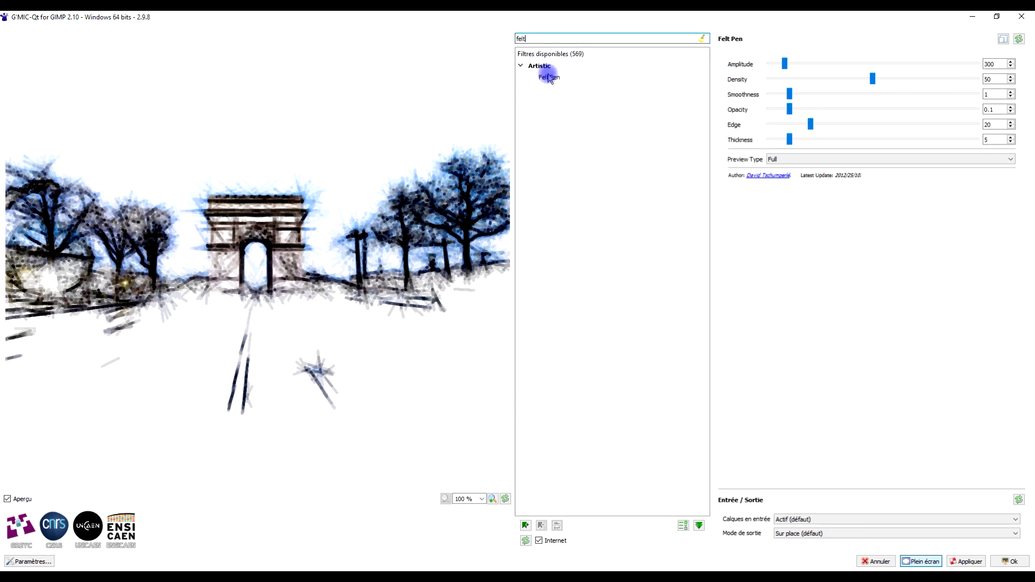
click(702, 38)
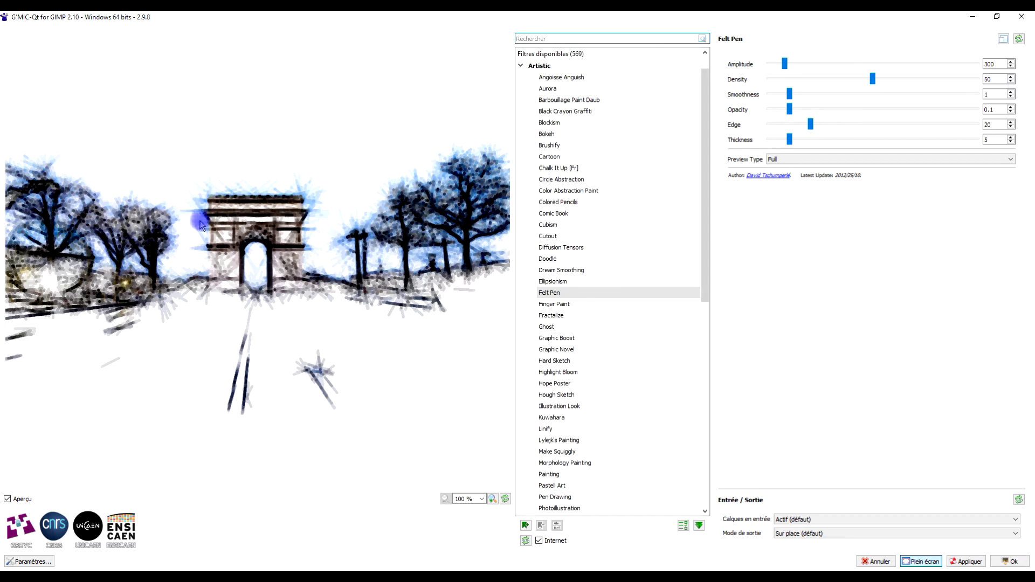
click(243, 218)
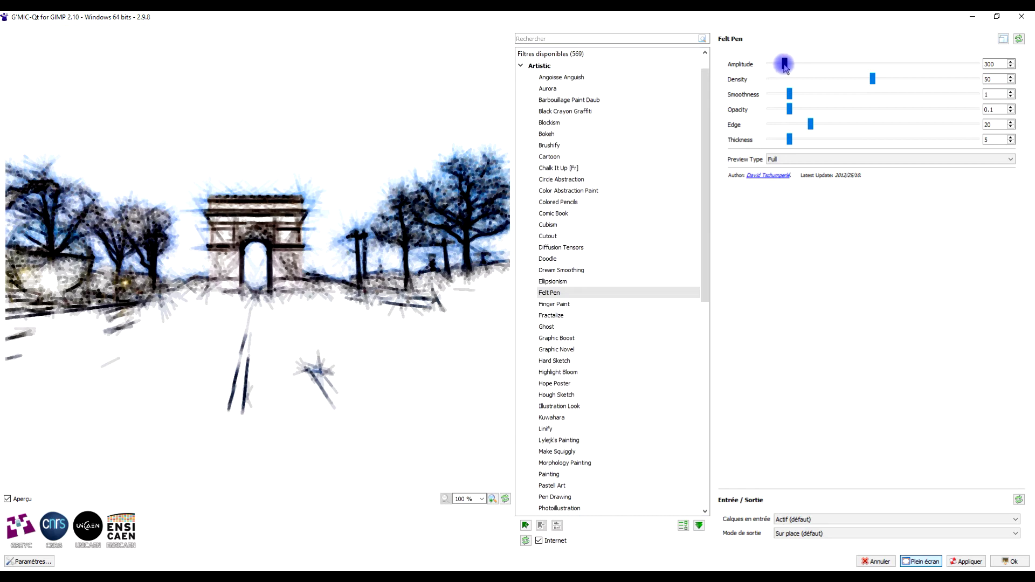
Step: Try the Felt Pen filter with Amplitude 408 and Edge 12.8
drag(810, 127, 798, 126)
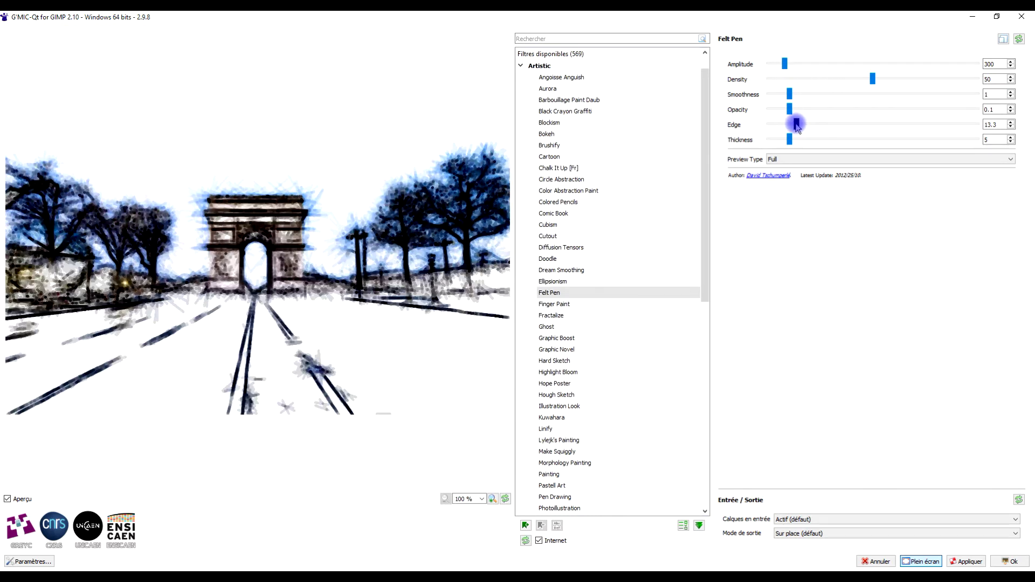
drag(786, 66, 792, 69)
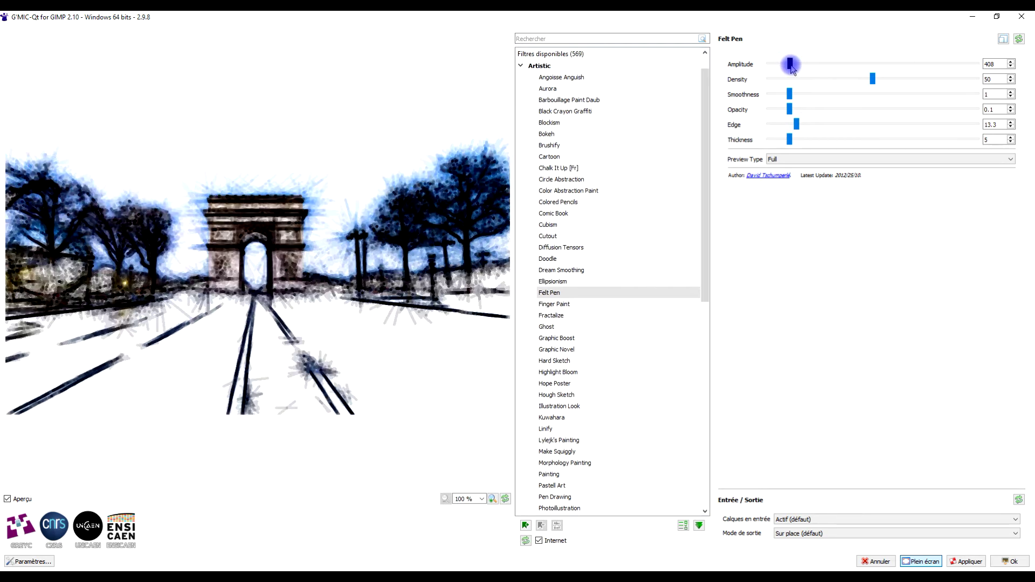
drag(796, 125, 814, 125)
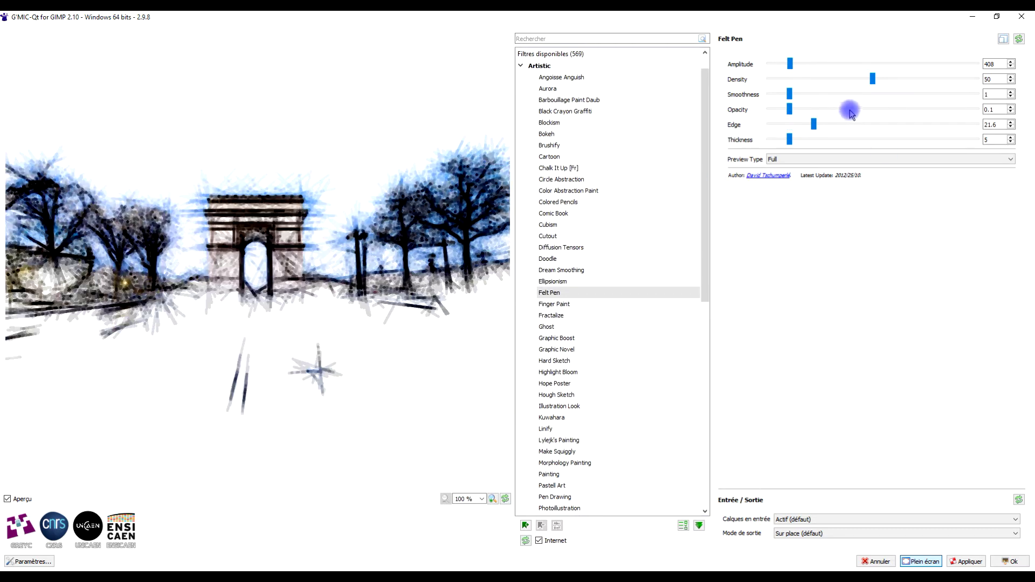
mouse_move(814, 125)
mouse_down()
mouse_move(860, 129)
mouse_move(812, 128)
mouse_up()
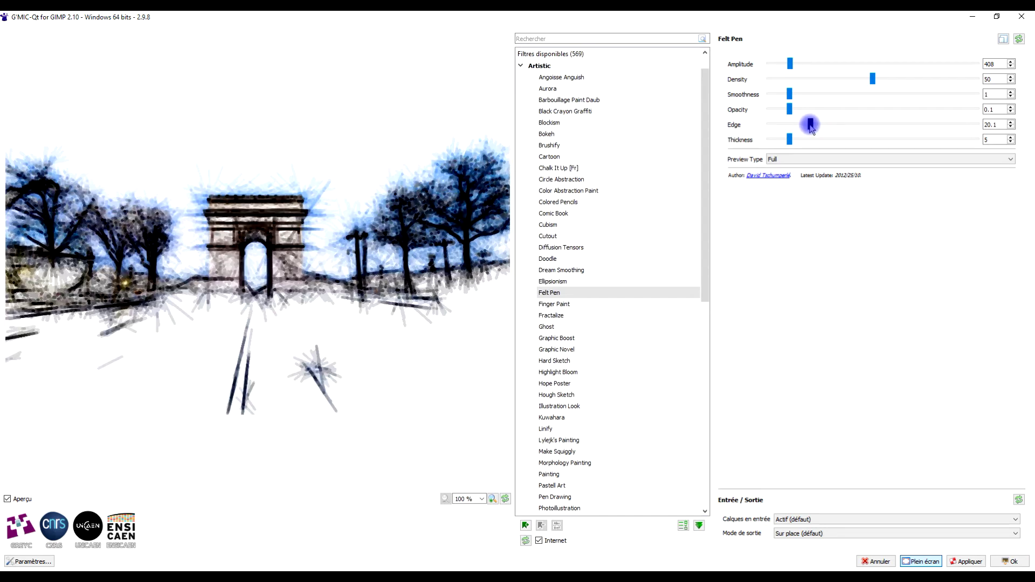
drag(811, 128, 797, 128)
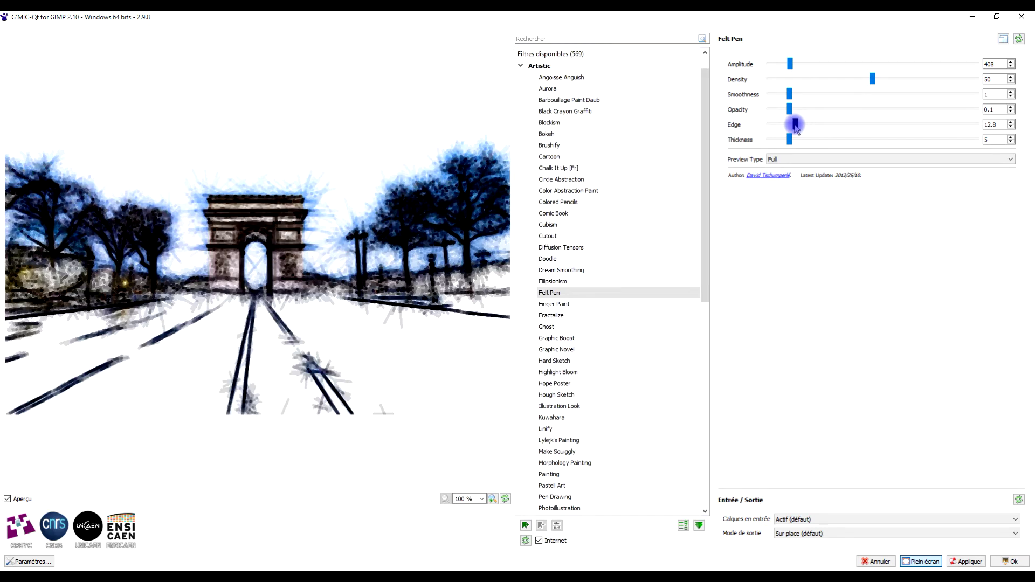
Step: Set the Felt Pen filter's Density to 30.2, Amplitude to 344 and Edge to 15.4
drag(874, 80, 941, 85)
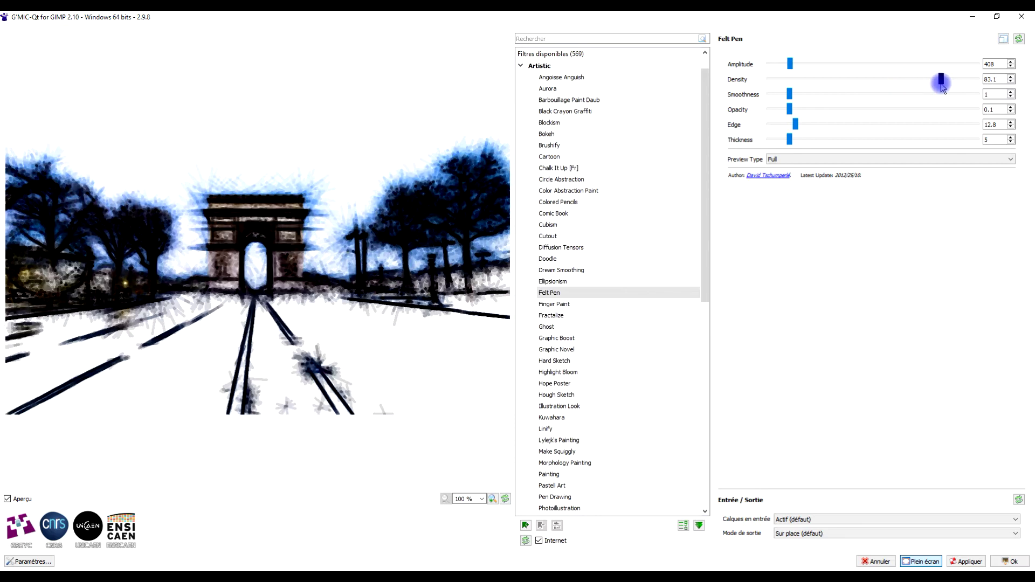
drag(866, 80, 832, 80)
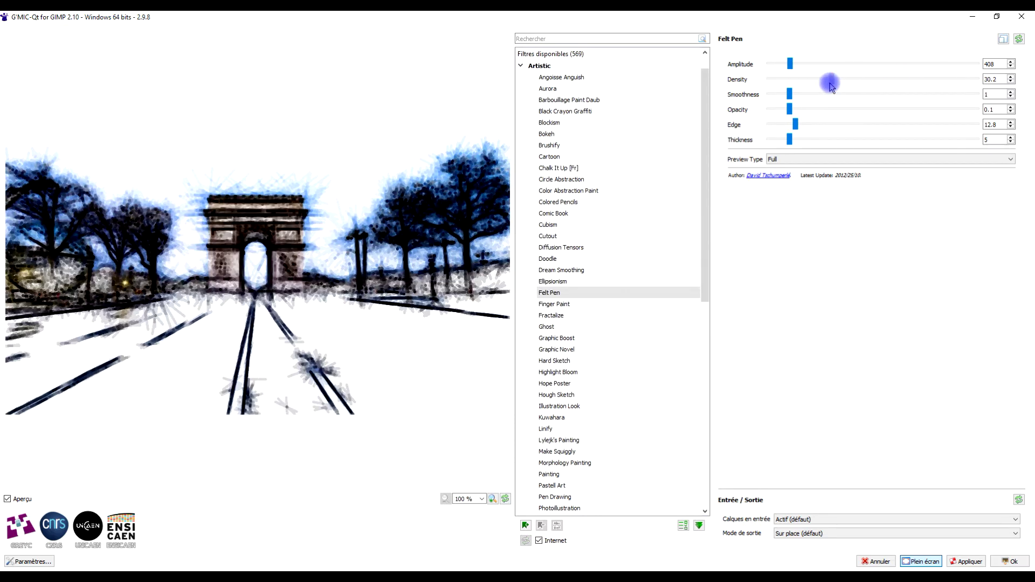
drag(789, 110, 791, 116)
click(790, 64)
mouse_move(791, 63)
mouse_down()
mouse_move(857, 65)
mouse_move(788, 64)
mouse_up()
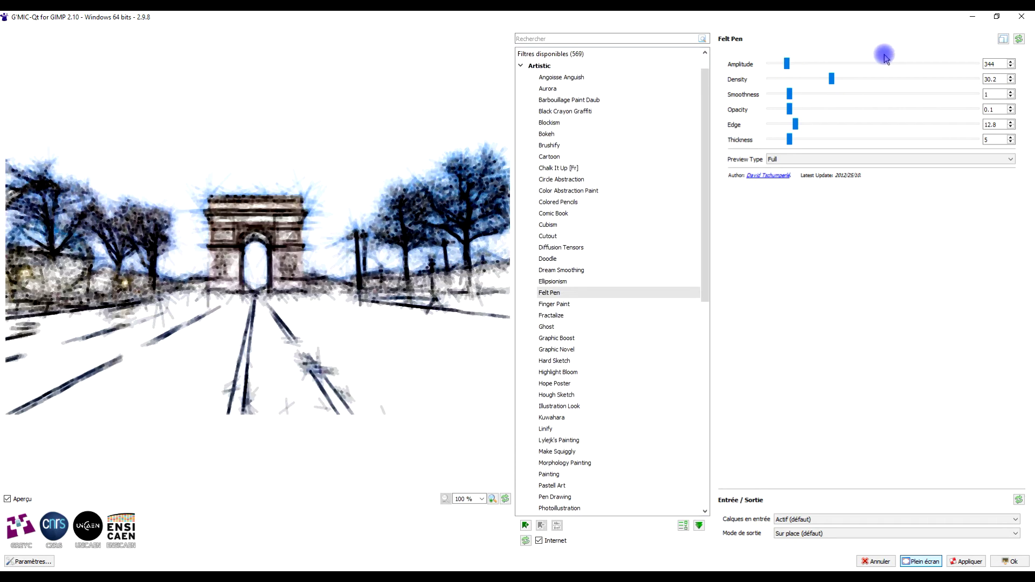
mouse_move(795, 125)
mouse_down()
mouse_move(820, 127)
mouse_move(796, 128)
mouse_move(807, 128)
mouse_up()
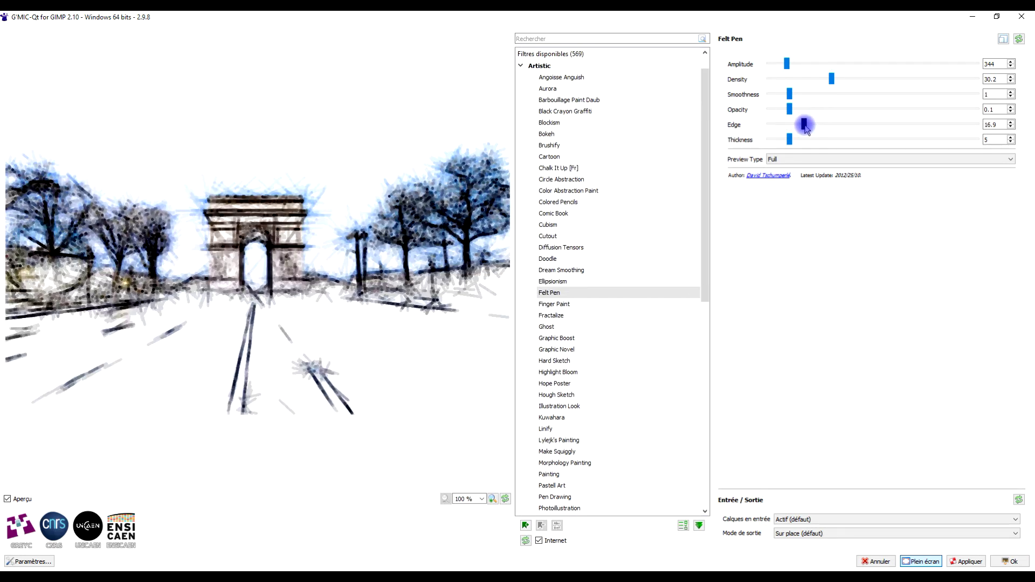
drag(807, 128, 801, 125)
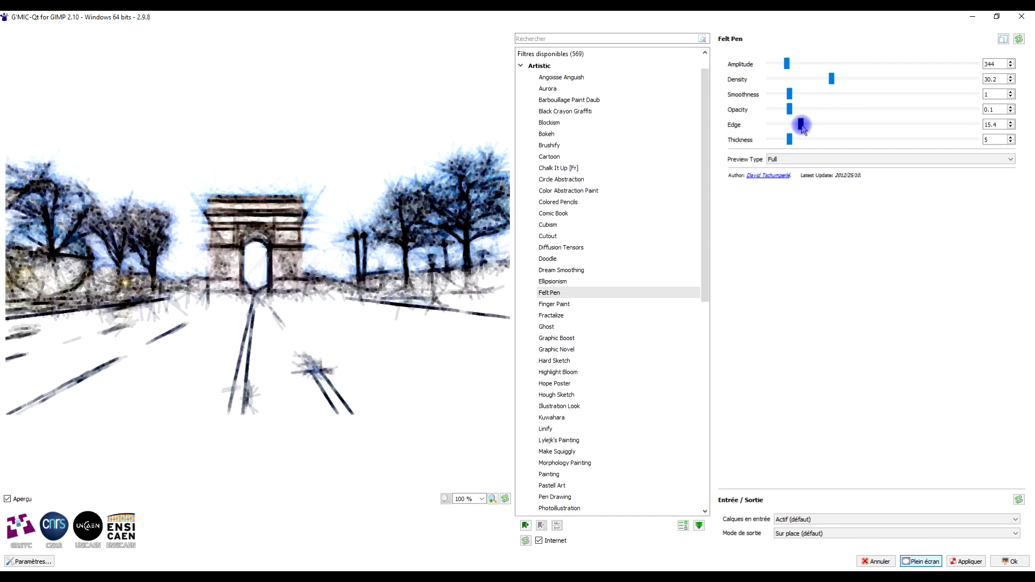
Step: Set the output mode to Nouveau(x) calque(s) and apply the Felt Pen filter, keeping G'MIC-Qt open
click(787, 535)
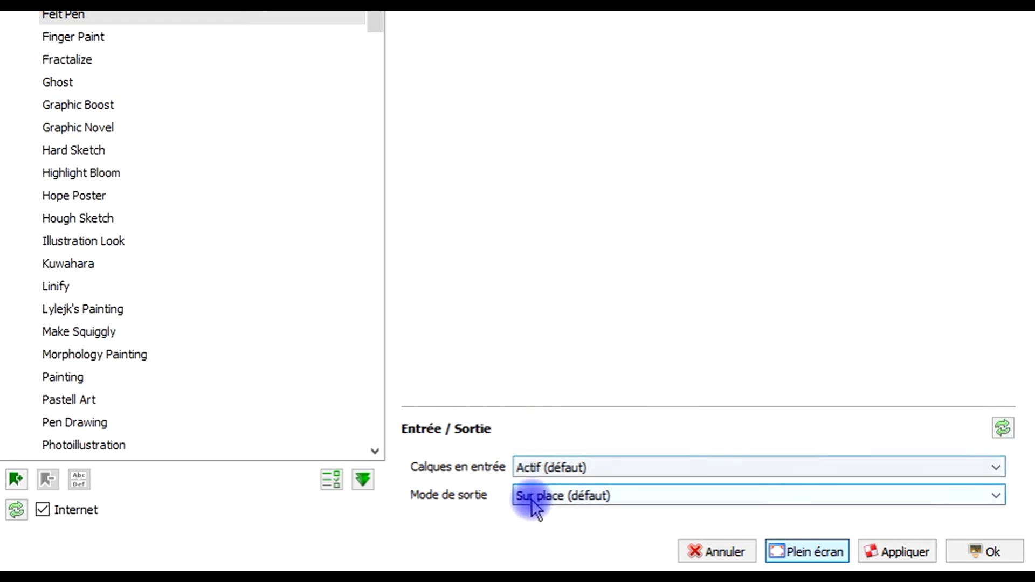
click(539, 505)
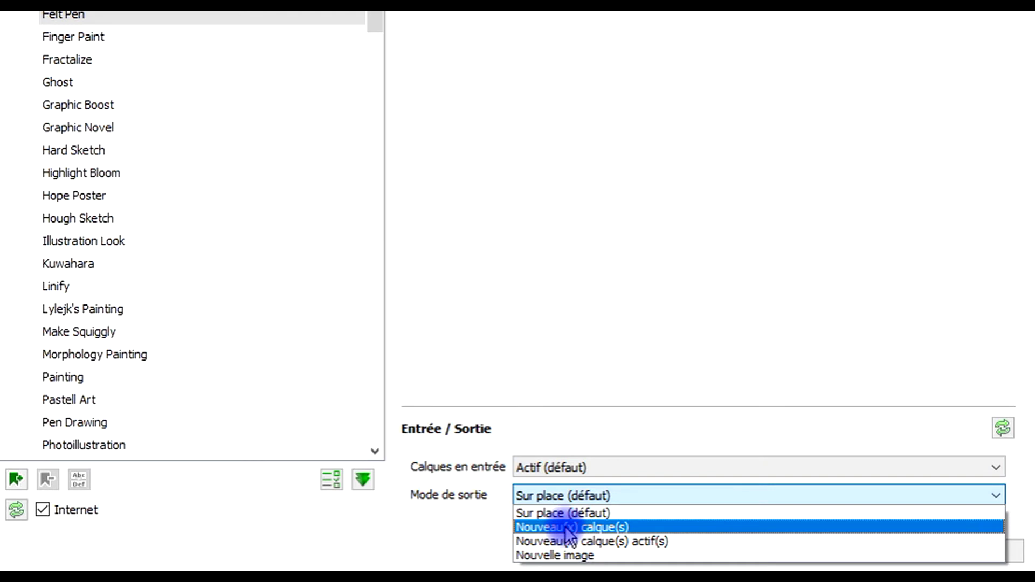
click(569, 528)
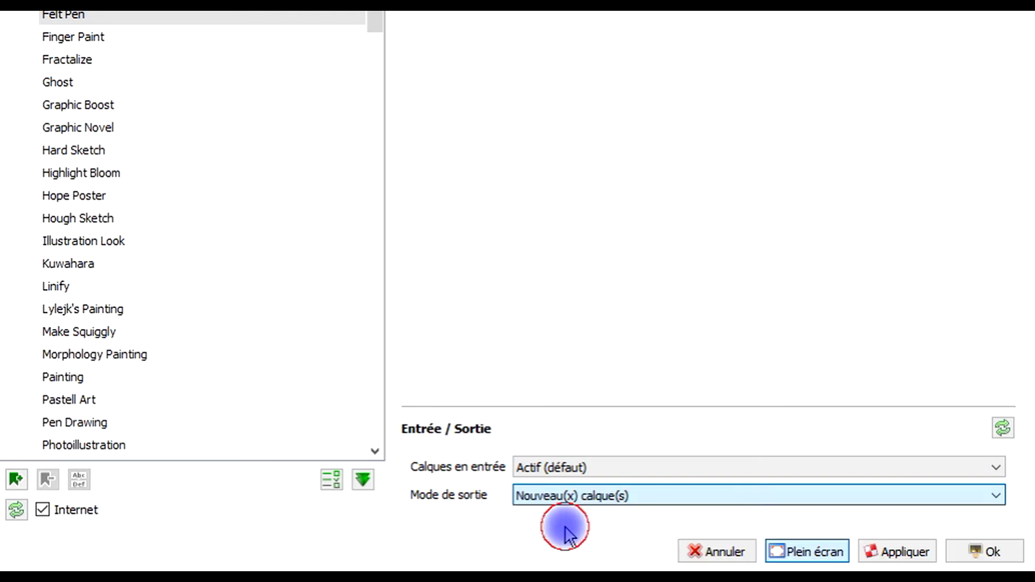
click(903, 555)
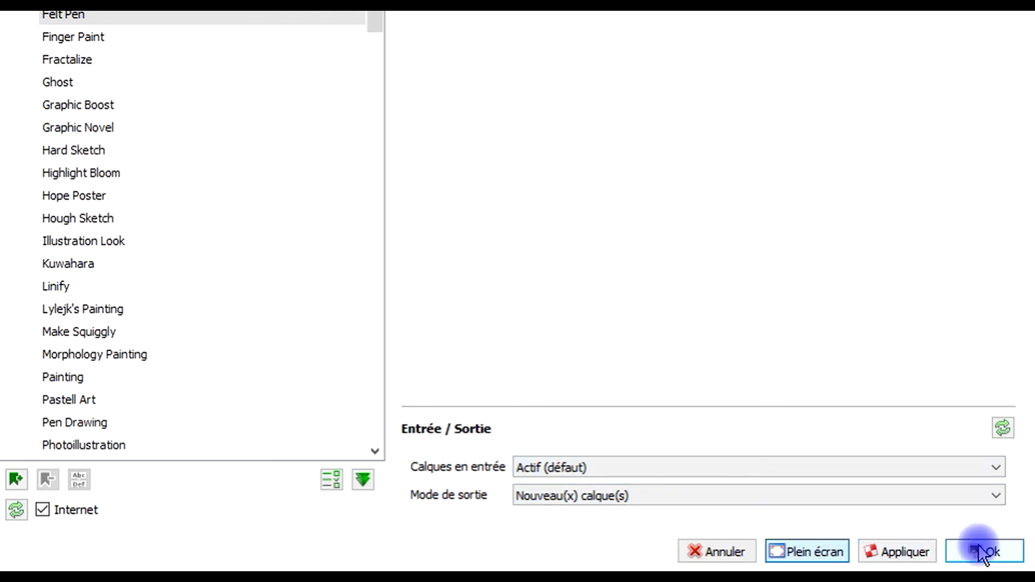
click(885, 552)
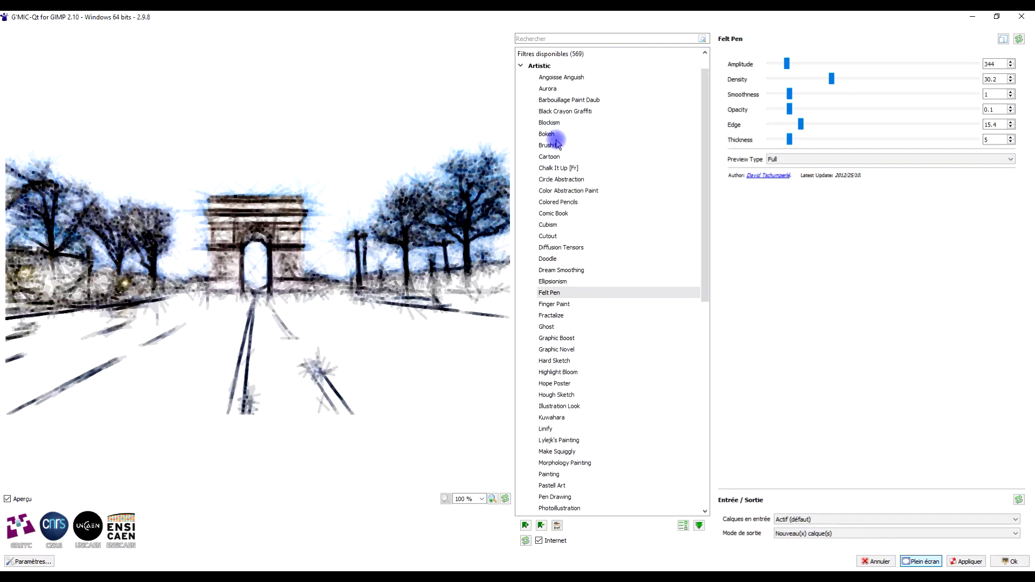
Step: Apply the Comic Book filter as a new layer and close G'MIC-Qt
click(561, 216)
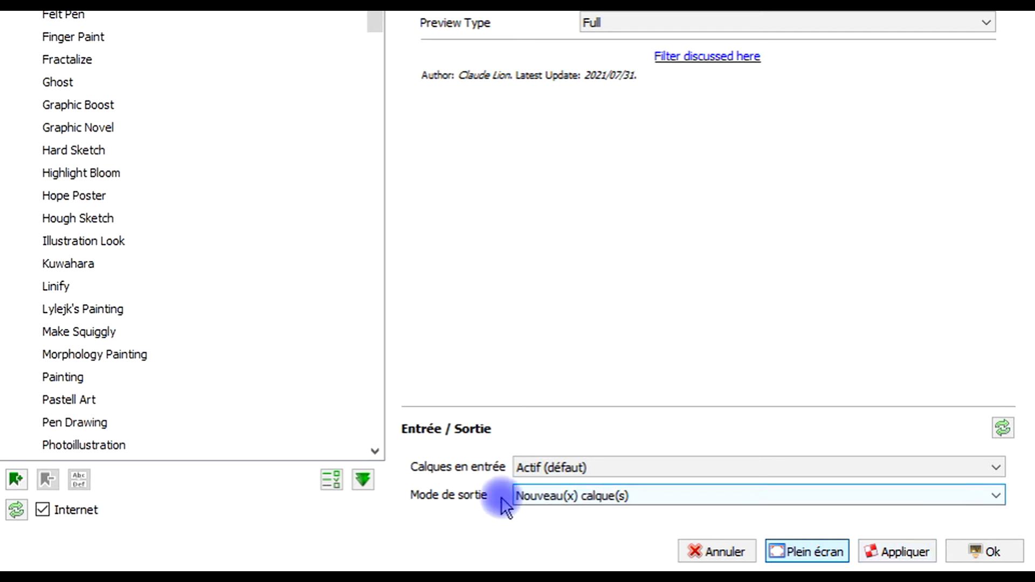
click(914, 553)
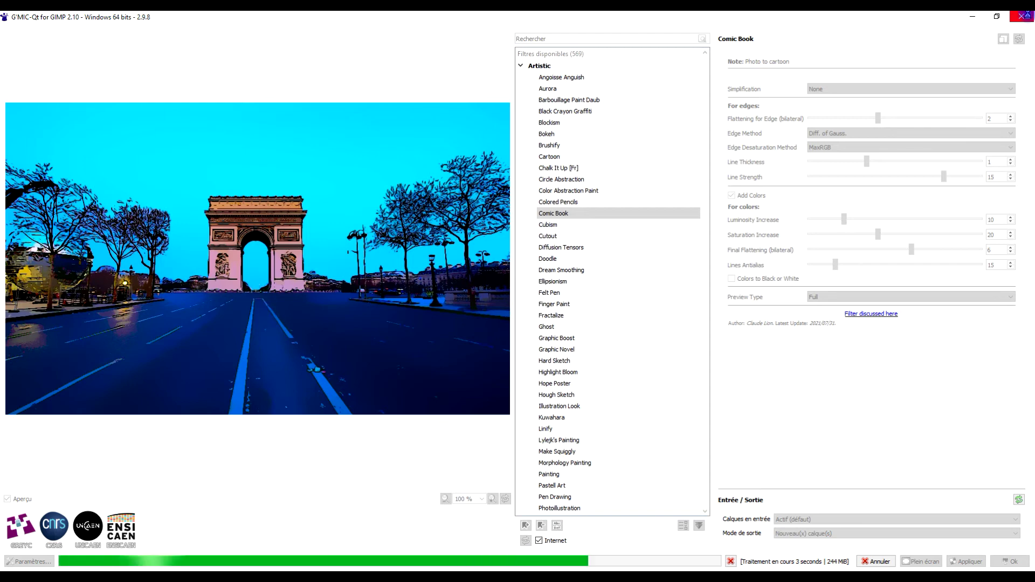
click(1021, 16)
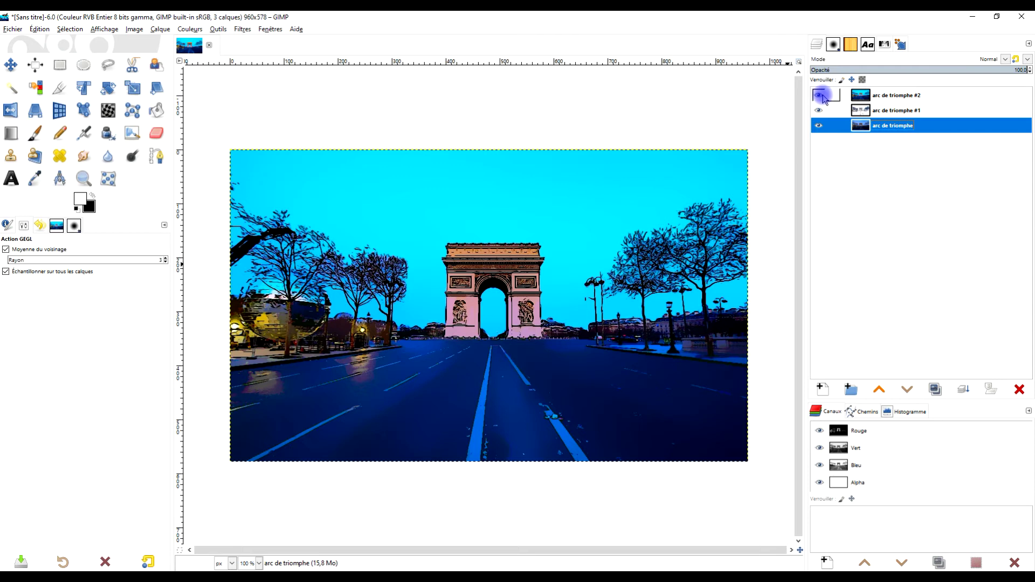
Step: Toggle the visibility of the three arc de triomphe layers to compare the Comic Book result with the photo
shift+click(820, 95)
click(819, 126)
click(820, 95)
click(820, 96)
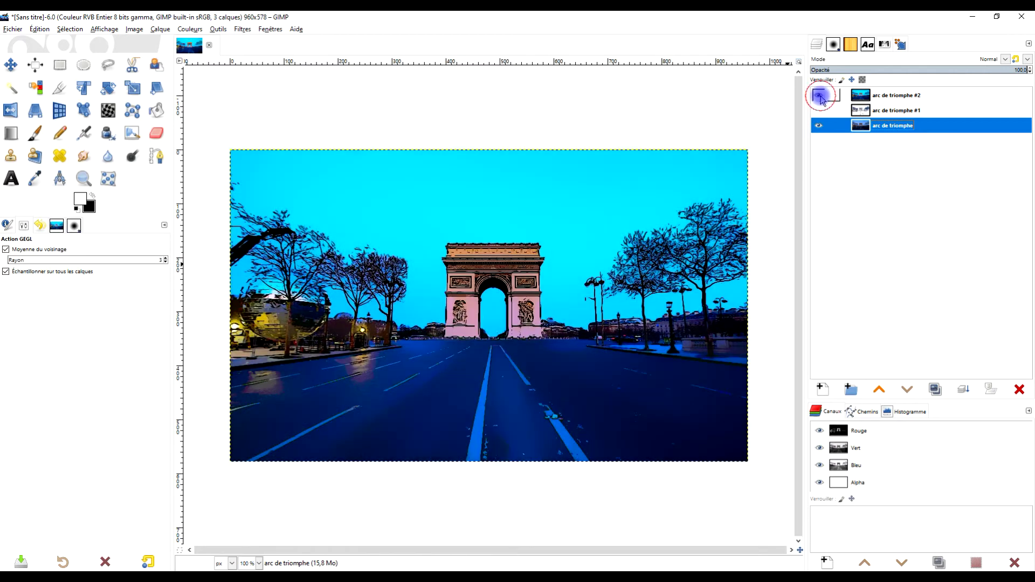
Step: Delete the arc de triomphe #2 layer, then show the arc de triomphe #1 layer and compare it with the original photo
click(868, 95)
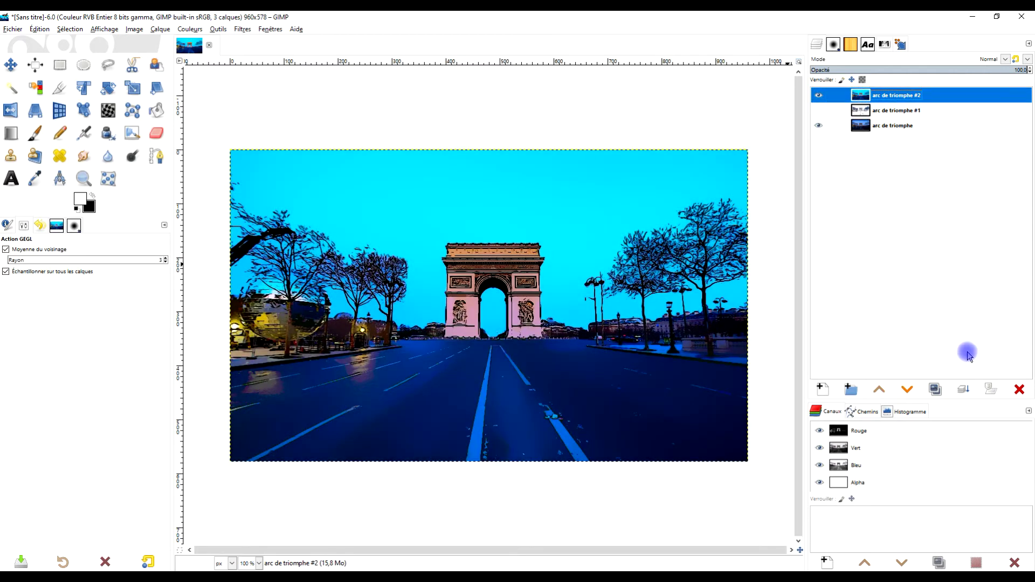
click(1019, 389)
click(819, 95)
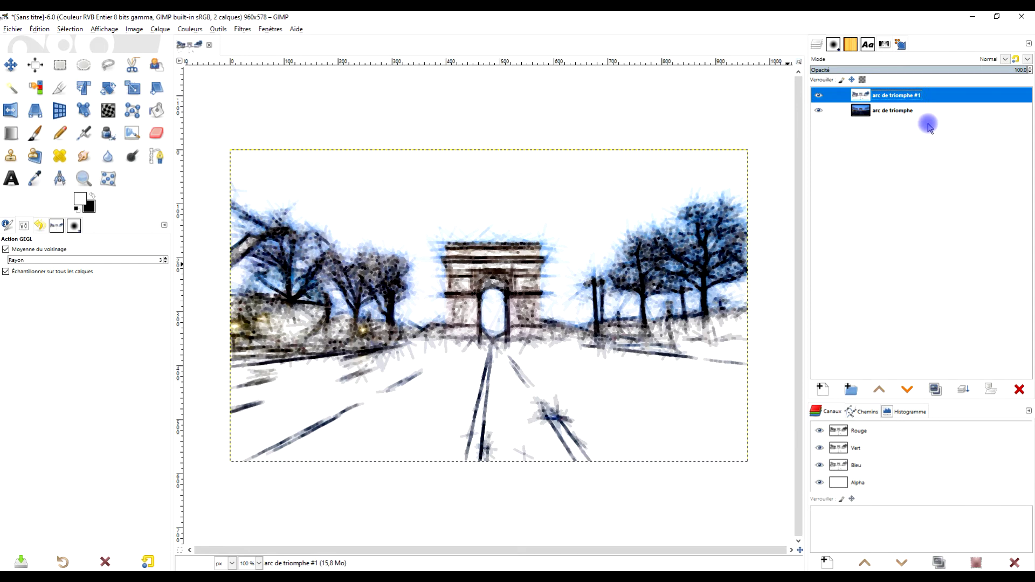
click(817, 95)
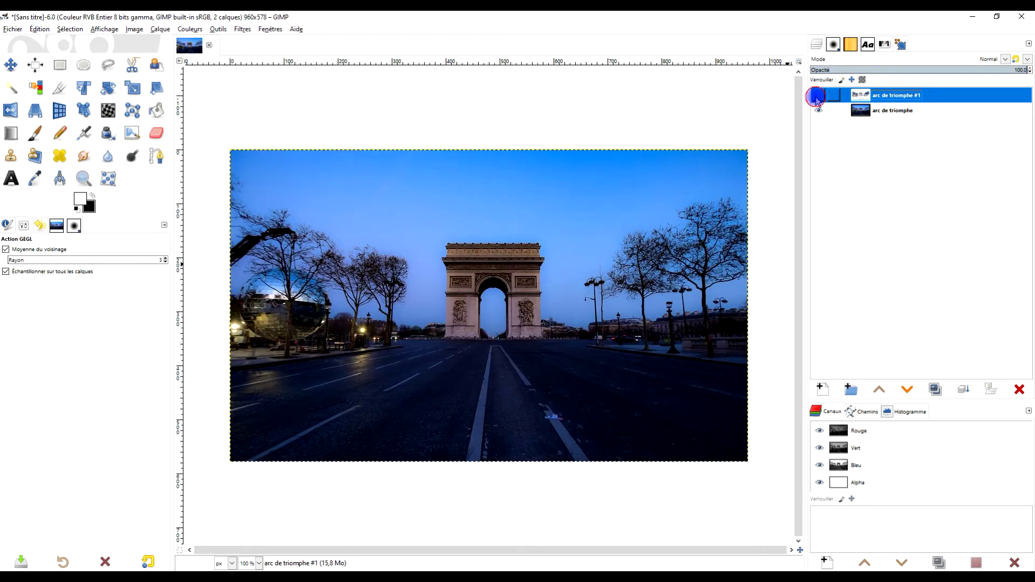
click(818, 97)
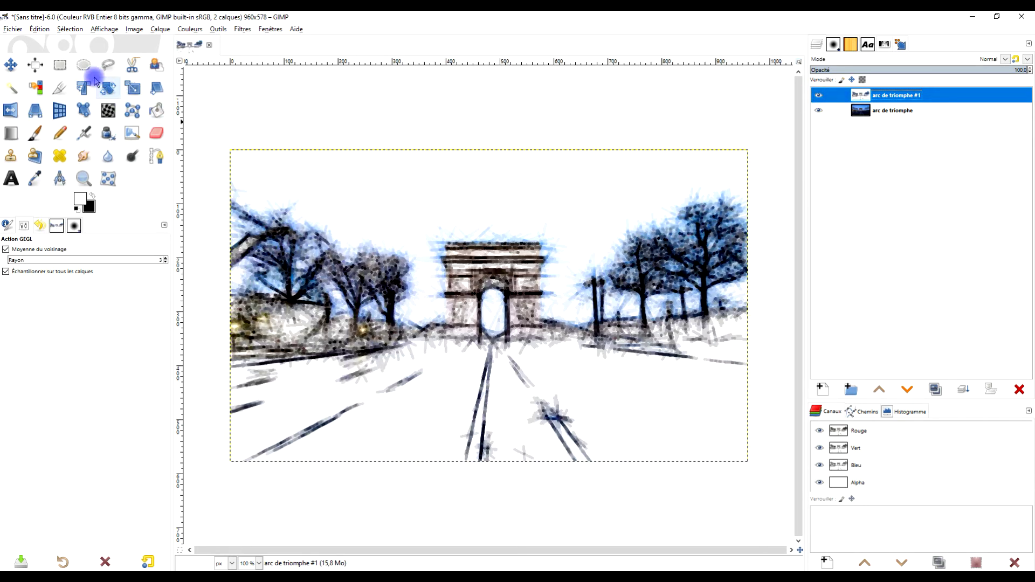
click(60, 65)
drag(212, 118, 490, 515)
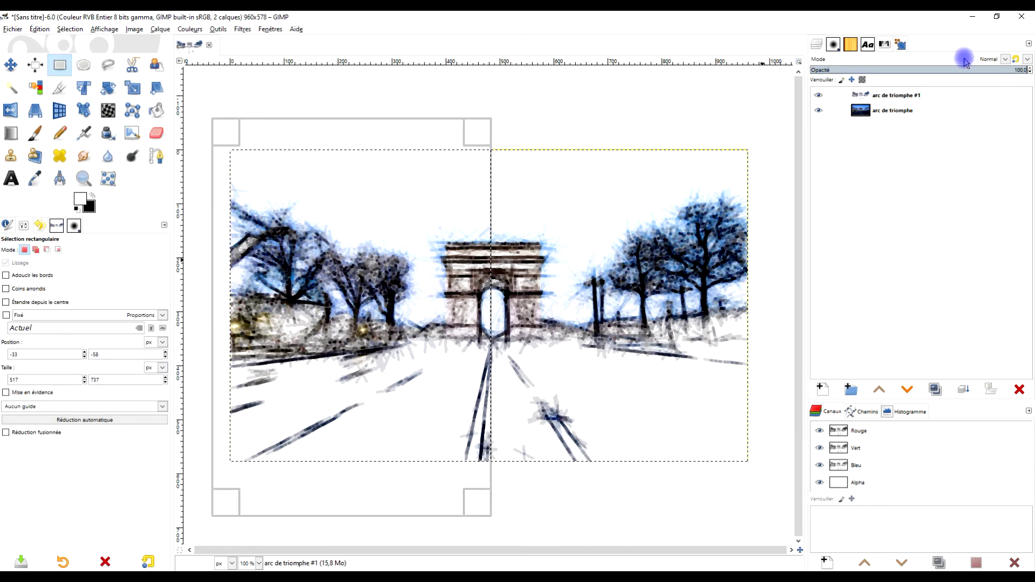
right_click(903, 96)
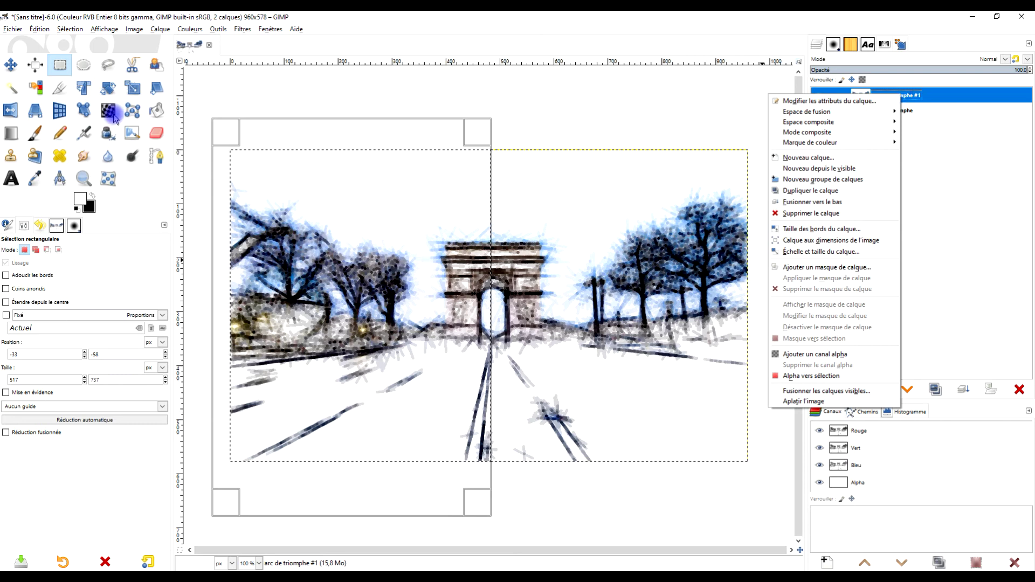
Step: Replace the current selection with a rectangle of about 549 × 795 px covering the left half of the image
click(60, 64)
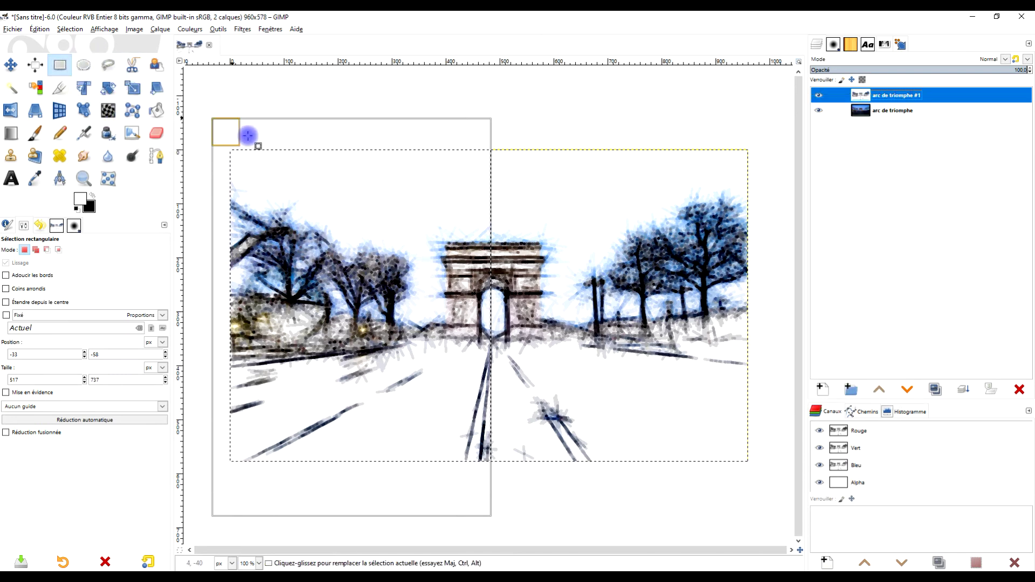
click(298, 109)
drag(196, 99, 493, 527)
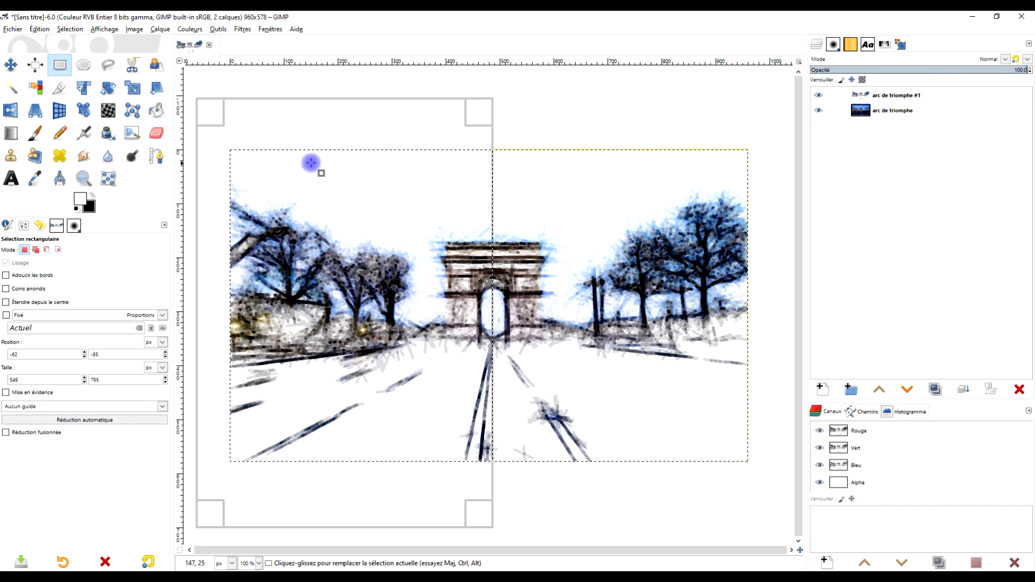
Step: Add a Blanc (opacité complète) mask to arc de triomphe #1, fill its selected left half with black and clear the selection
right_click(898, 99)
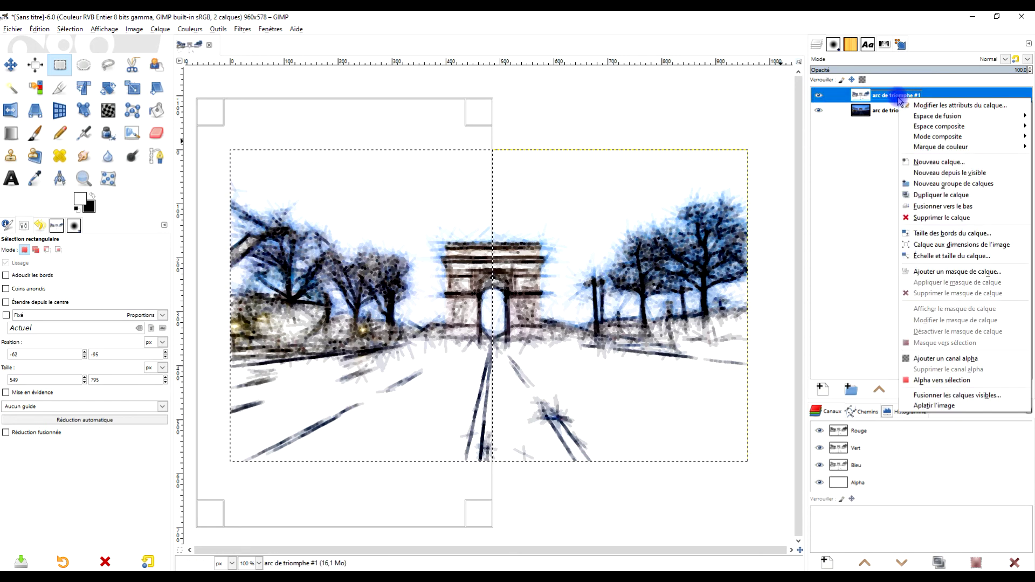
click(959, 273)
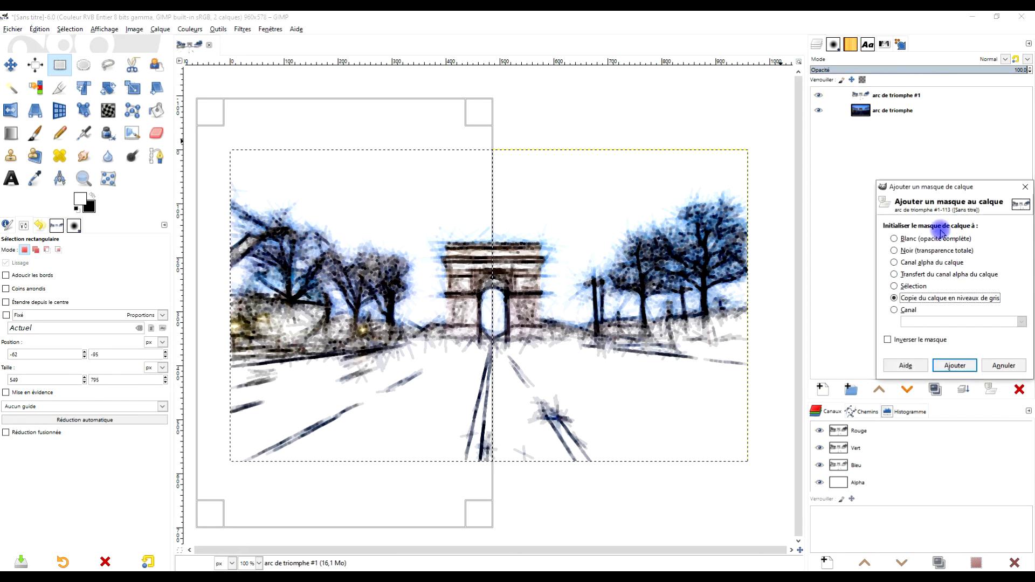
click(895, 238)
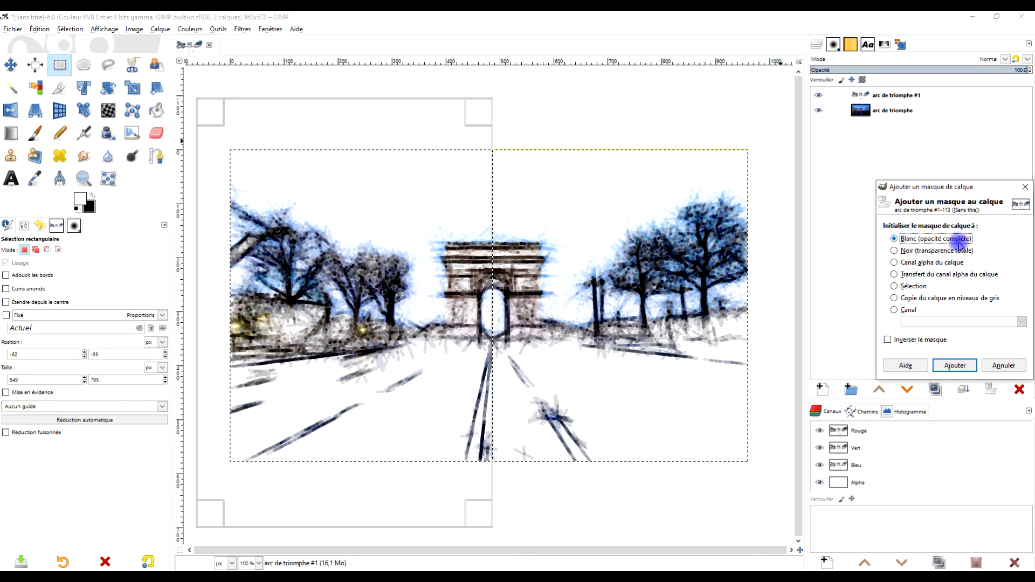
click(952, 366)
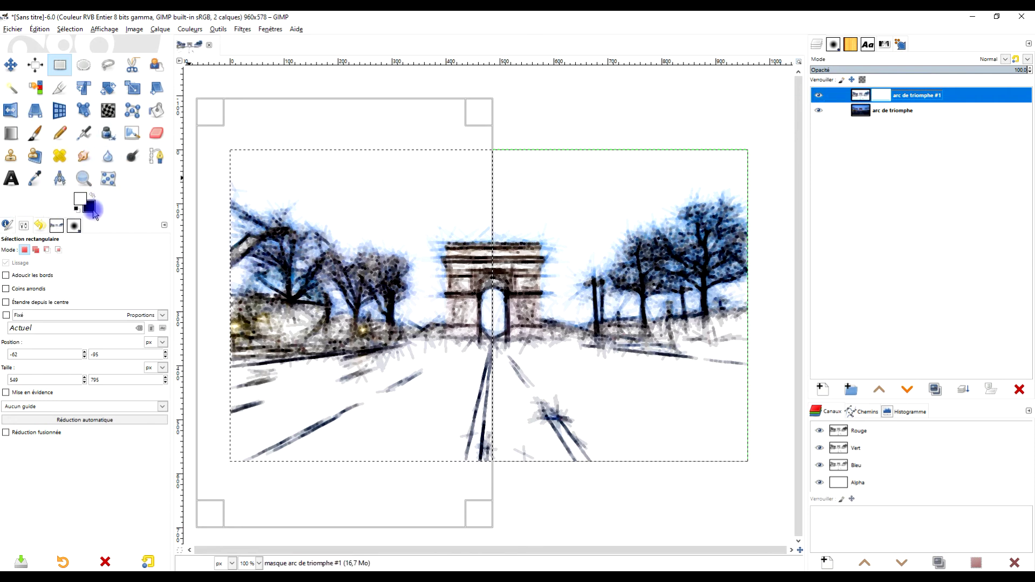
drag(92, 208, 381, 211)
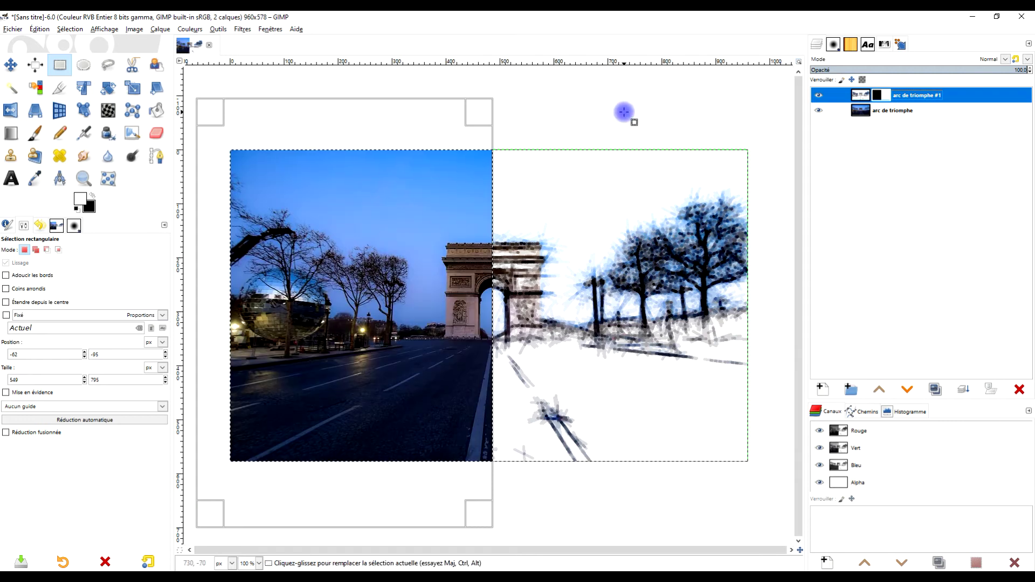
click(624, 113)
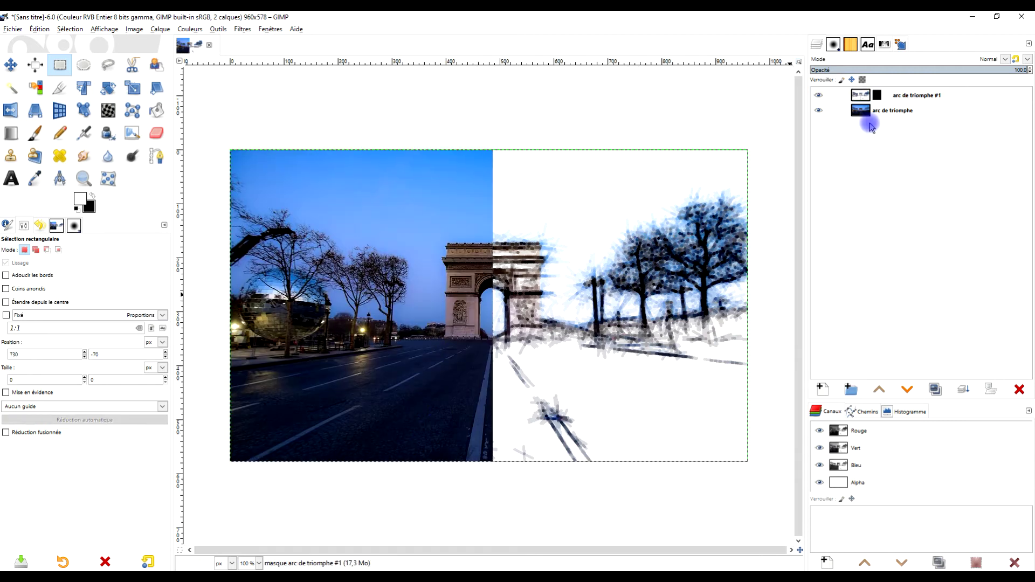
Step: Apply Flou gaussien to the arc de triomphe #1 mask with unlinked sizes, Taille X 7,63 and Taille Y 1,50
click(884, 95)
click(239, 32)
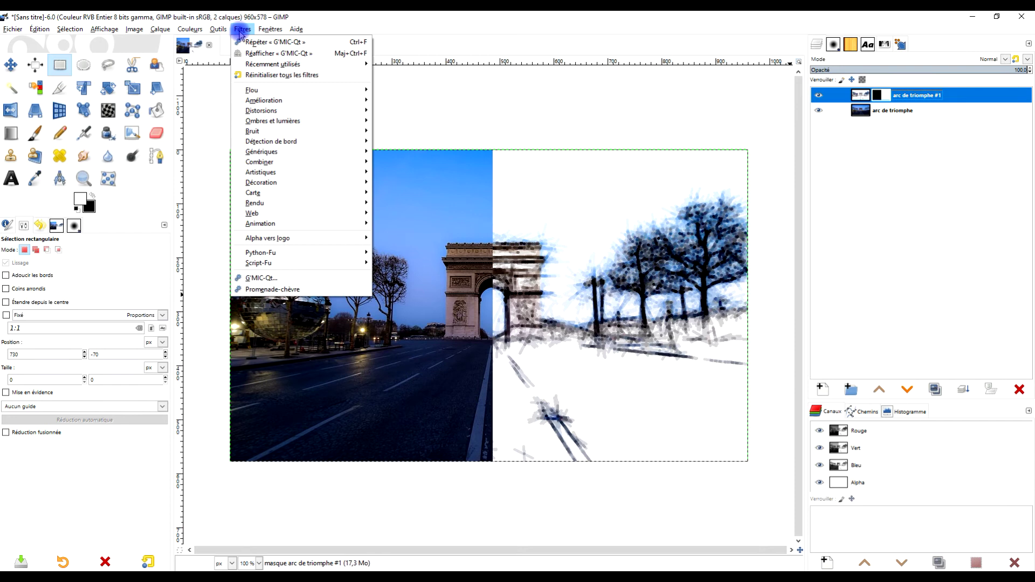
mouse_move(282, 92)
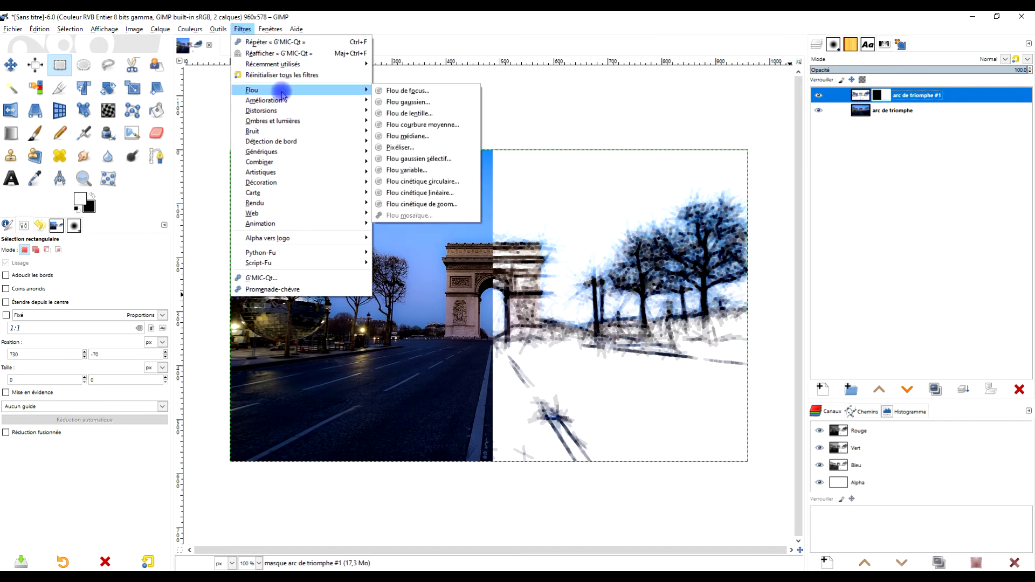
click(398, 103)
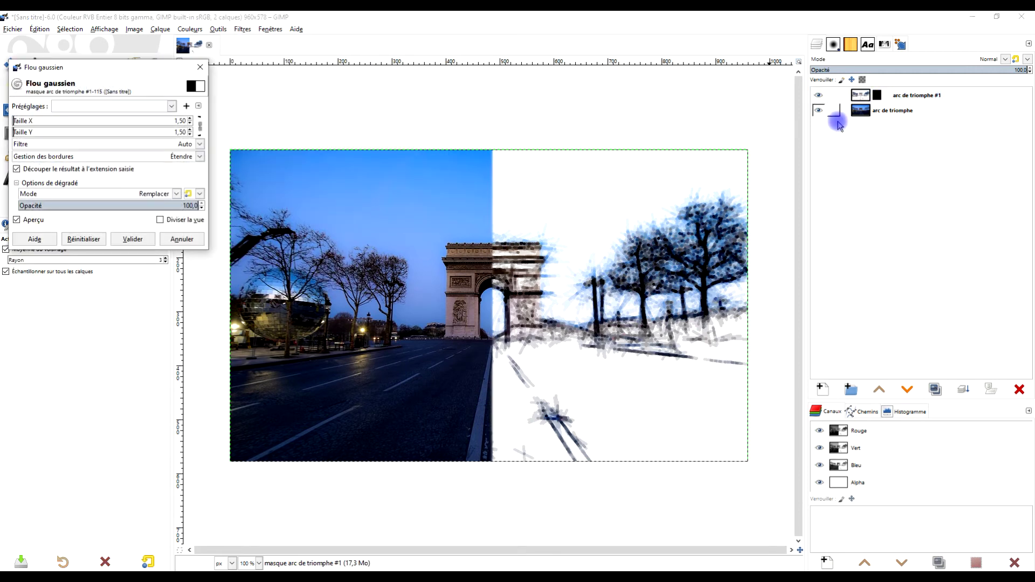
click(200, 127)
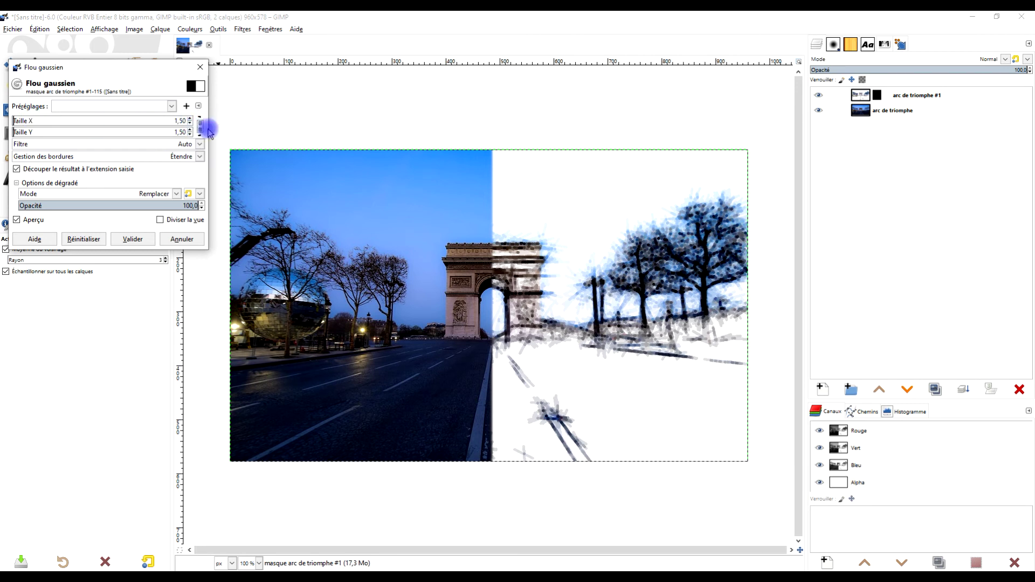
drag(45, 122, 23, 122)
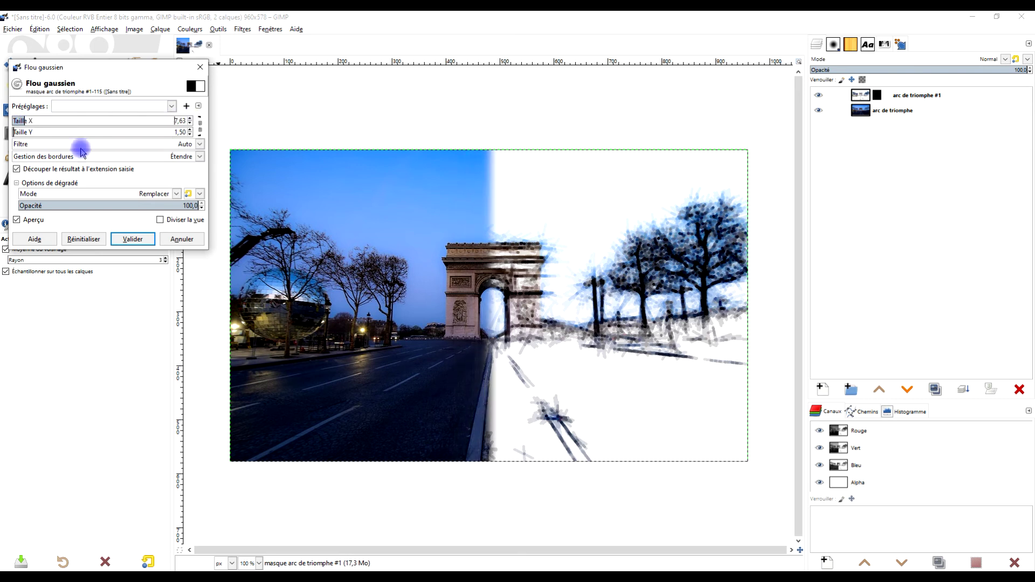
click(133, 239)
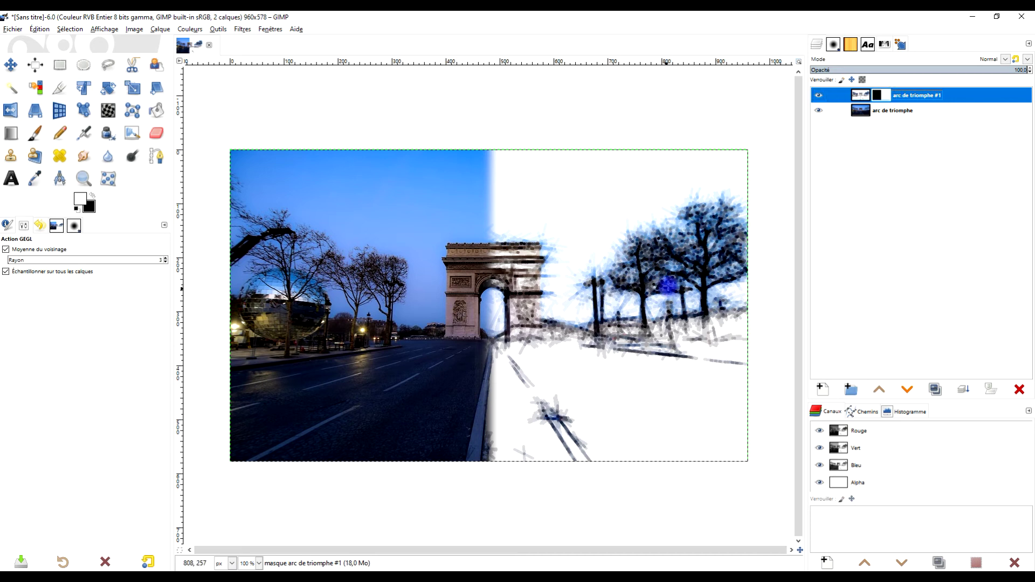
Step: Select the lower half of the image with a rectangle of about 1034 × 368 px and fill it with white on the mask
scroll(686, 286, down, 1)
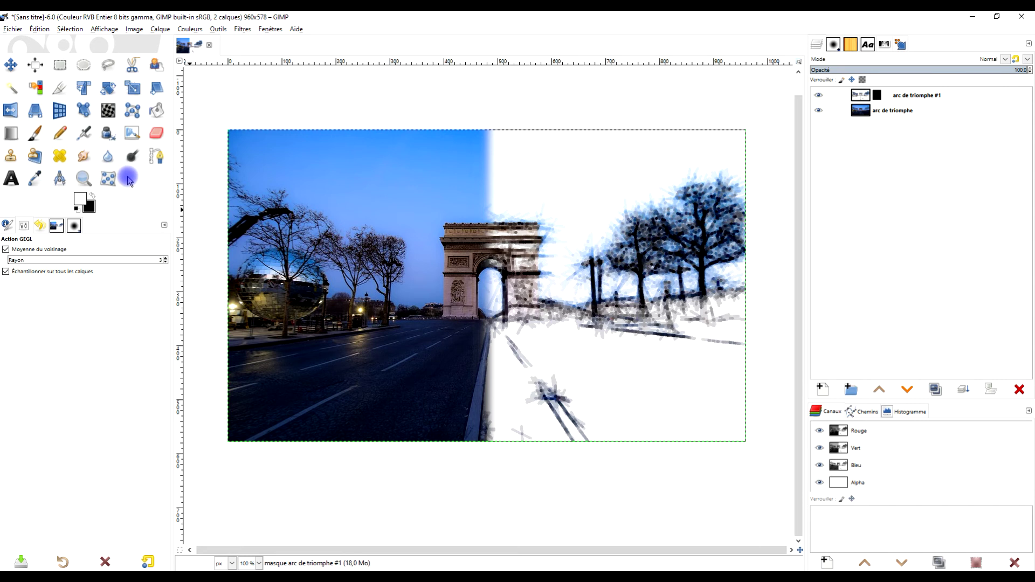
click(60, 65)
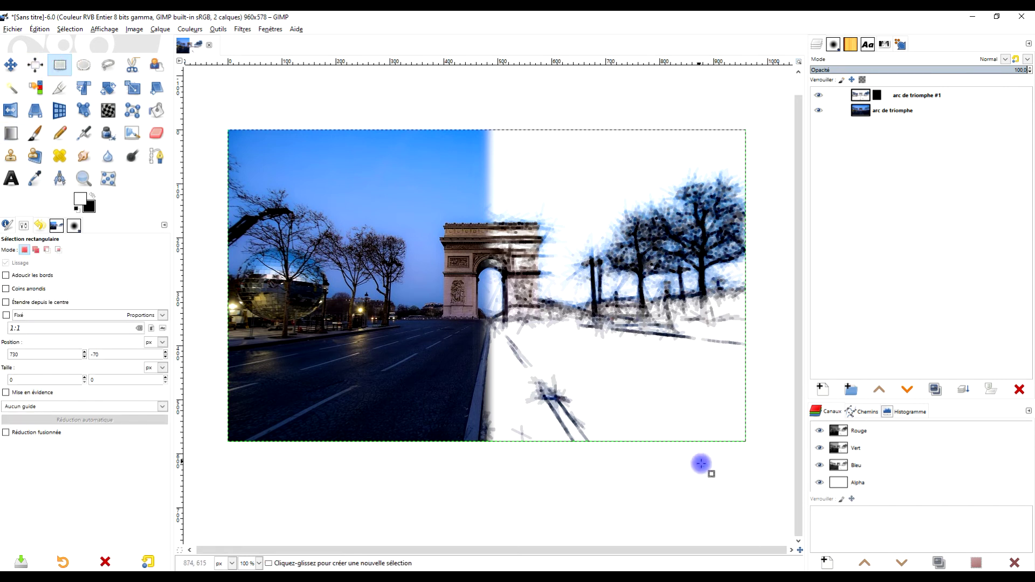
drag(762, 478, 204, 280)
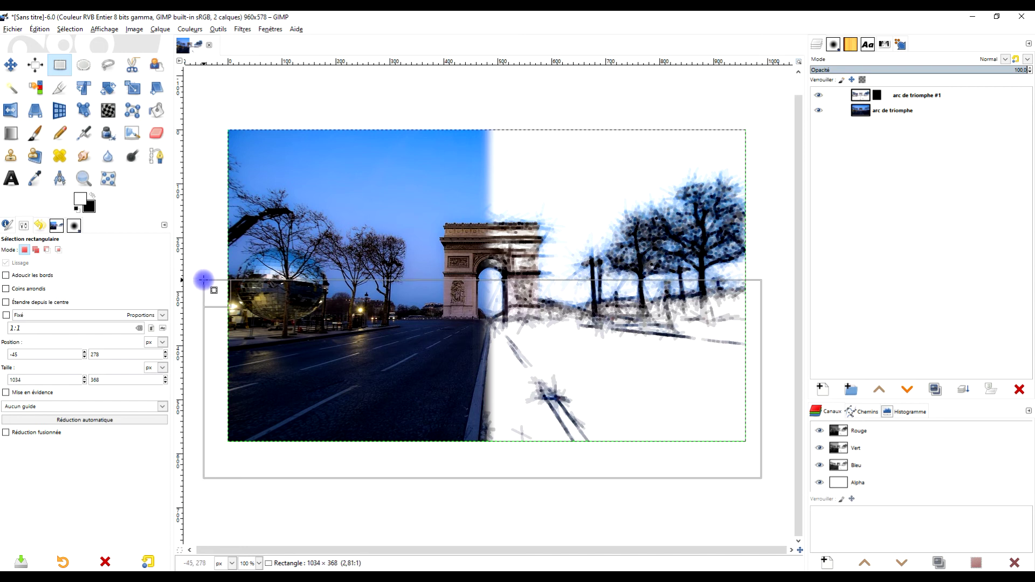
click(886, 95)
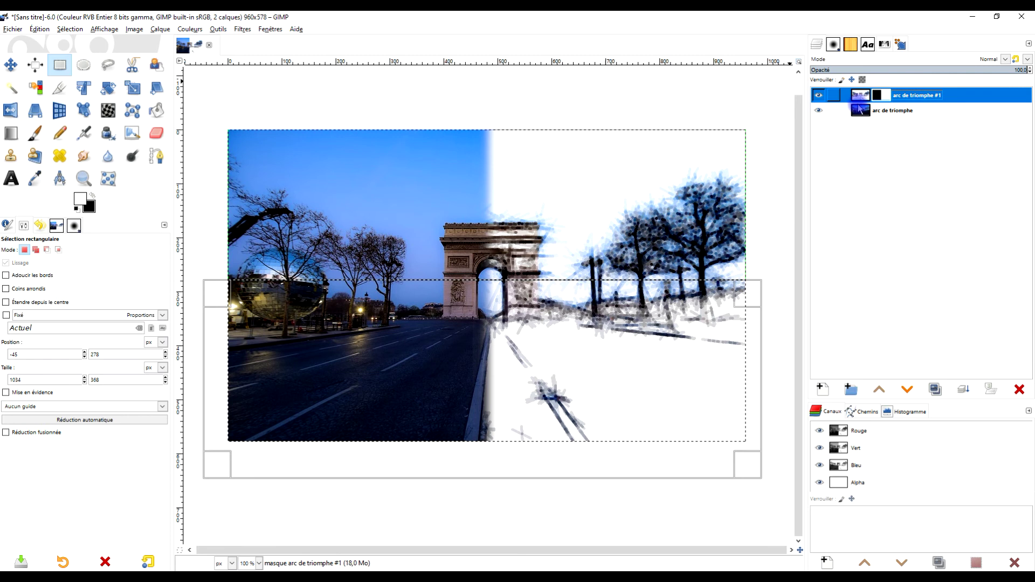
mouse_move(80, 199)
mouse_down()
mouse_move(527, 358)
mouse_move(562, 282)
mouse_up()
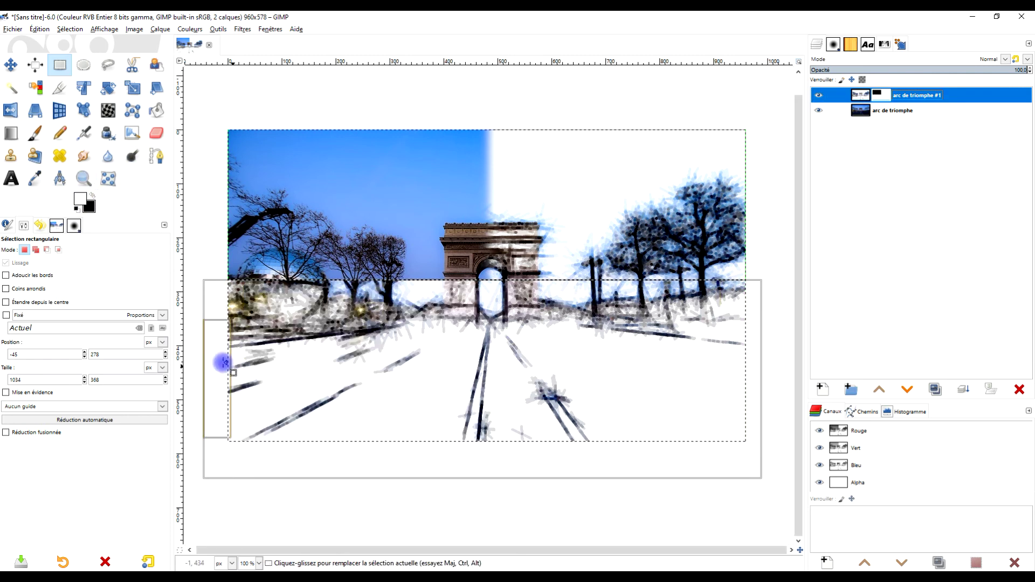
Step: Narrow the selection to the lower-right quarter, about 506 × 368 px, fill it with black on the mask and clear the selection
drag(212, 361, 499, 359)
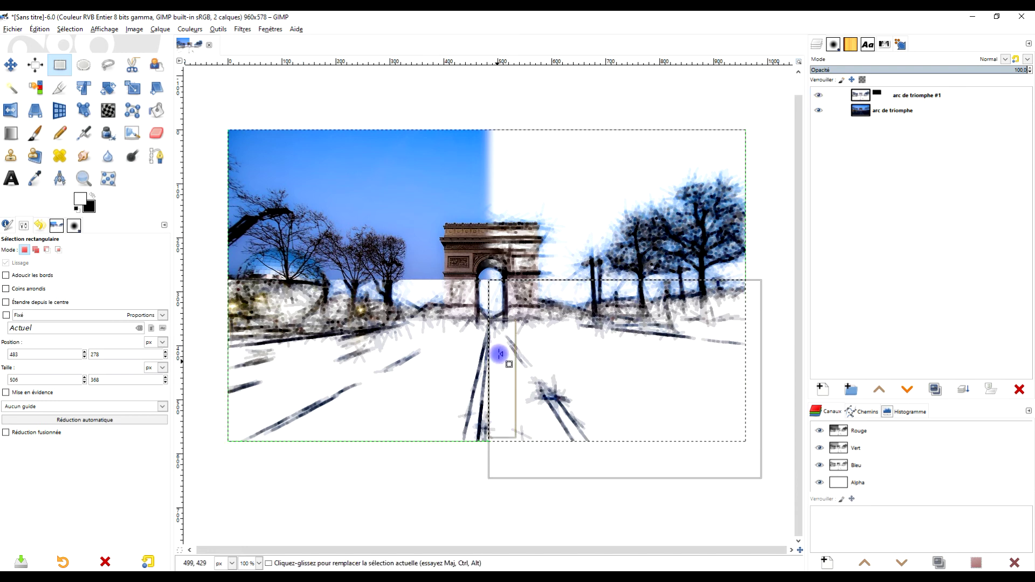
drag(92, 213, 594, 351)
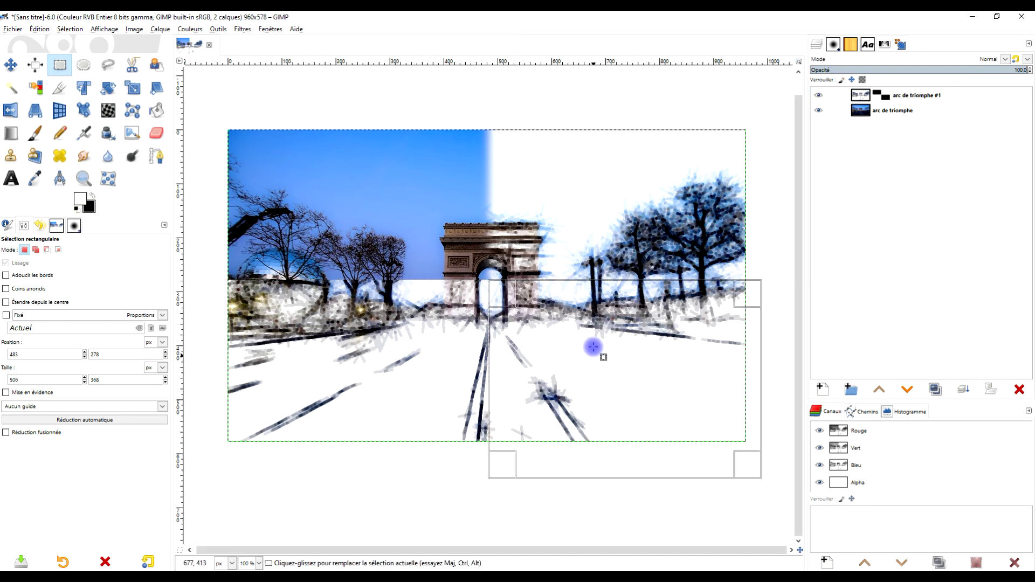
click(763, 158)
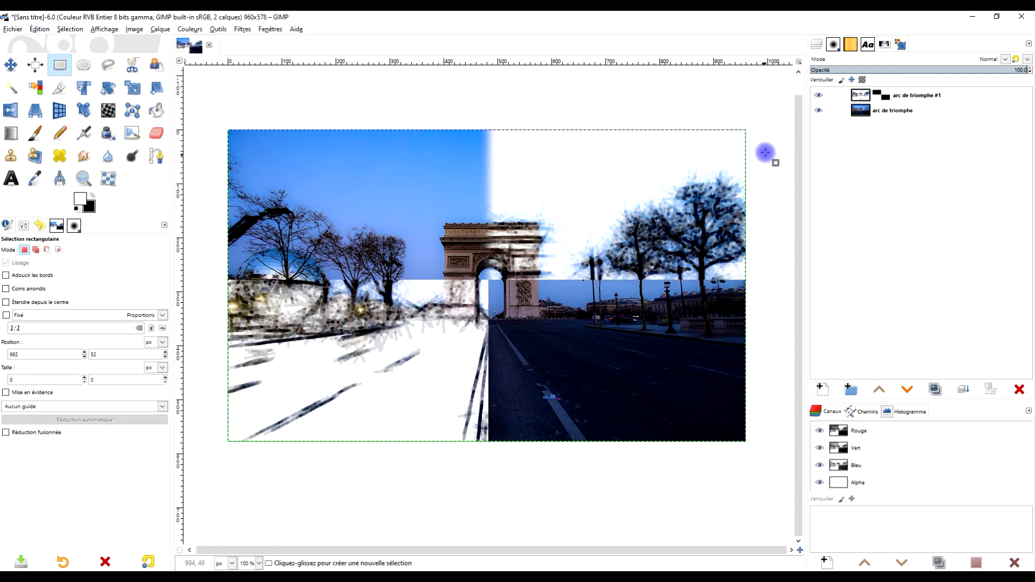
Step: Apply Flou gaussien to the checkered layer mask with Taille X and Taille Y both at 9,78
click(882, 96)
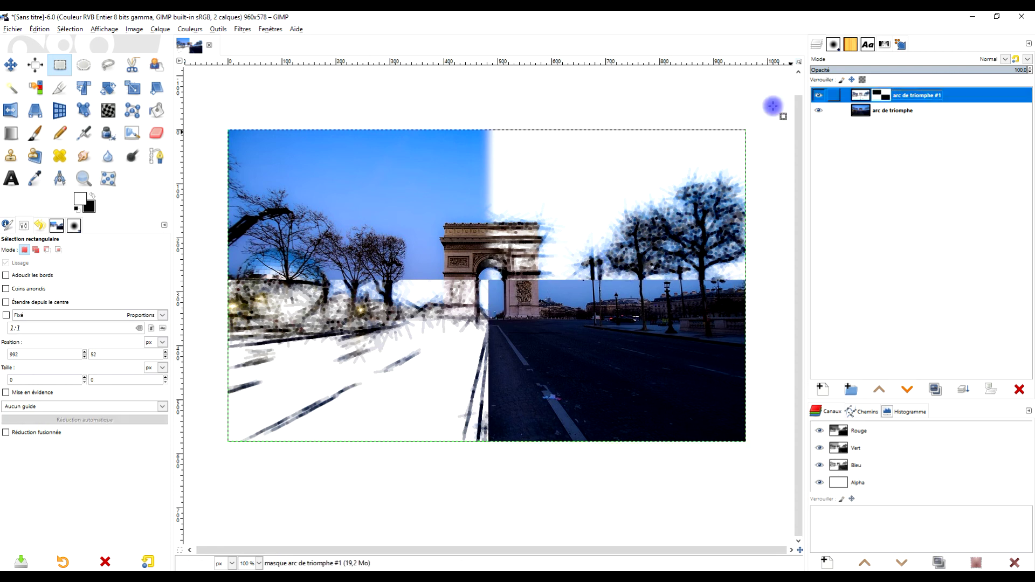
click(243, 29)
mouse_move(288, 91)
click(396, 101)
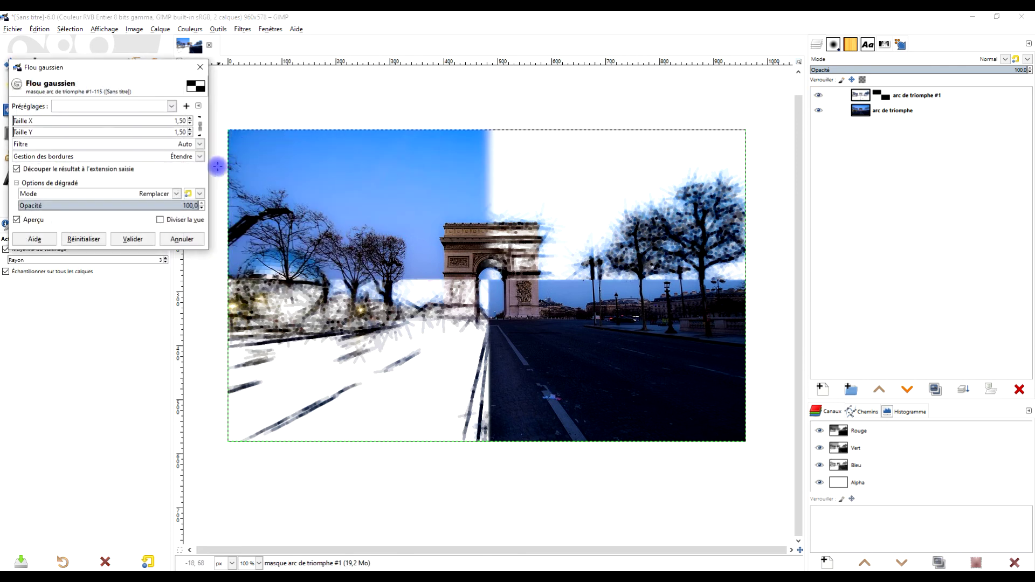
click(26, 120)
click(28, 120)
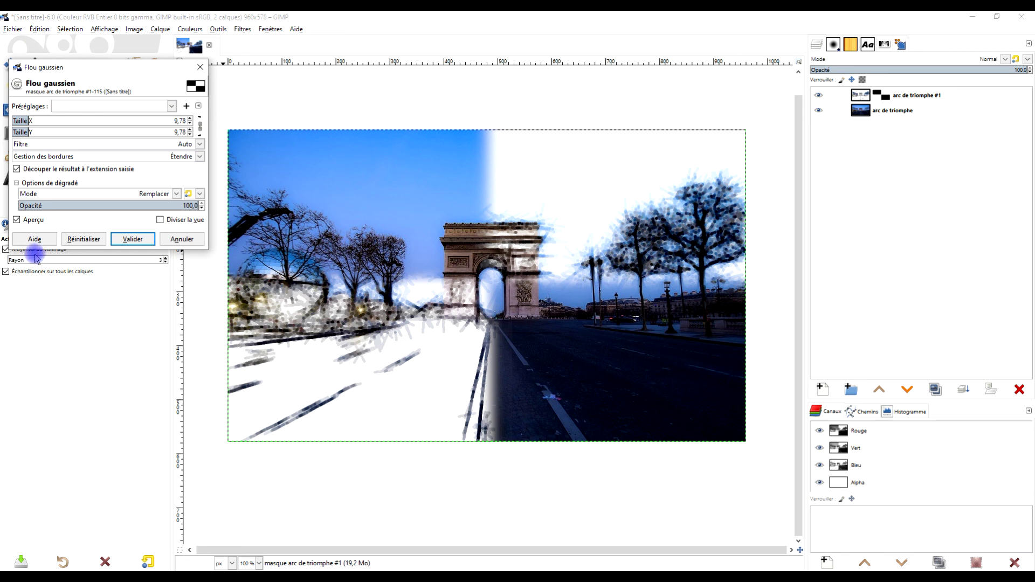
click(130, 240)
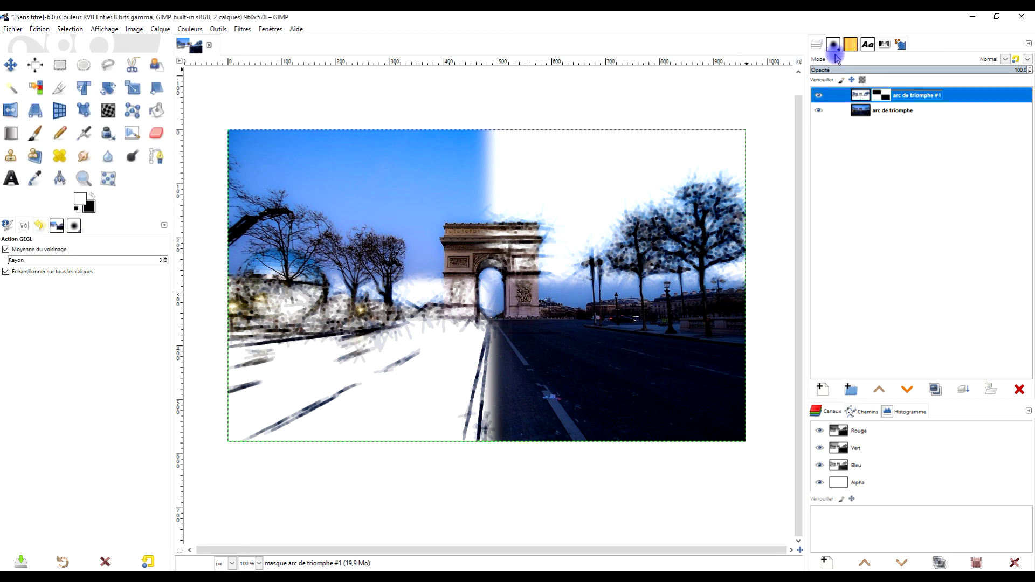
Step: Apply the Vagues distortion to the layer mask with Centre X -0,084 and Période 791,9
click(242, 30)
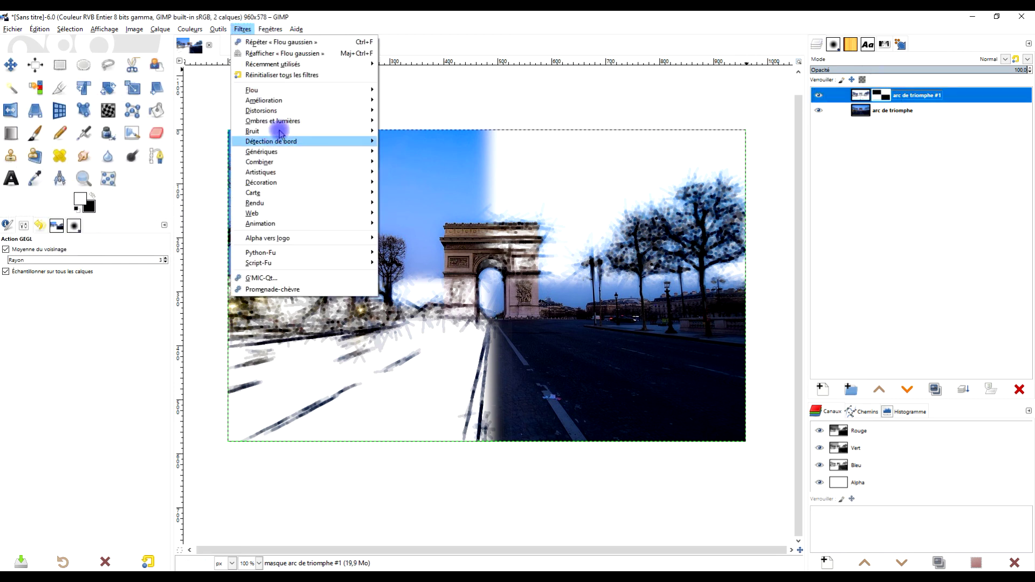
mouse_move(314, 113)
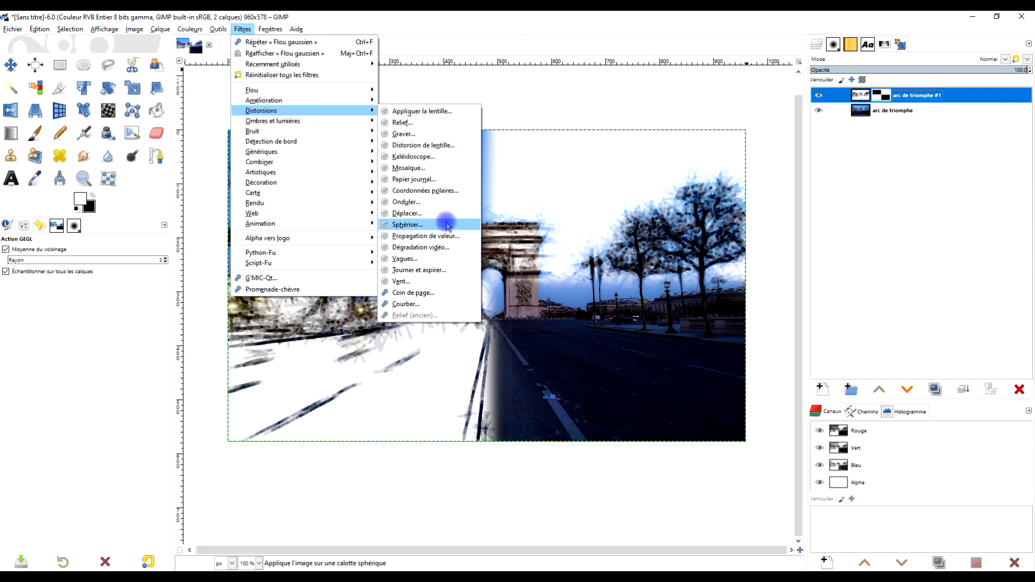
click(408, 259)
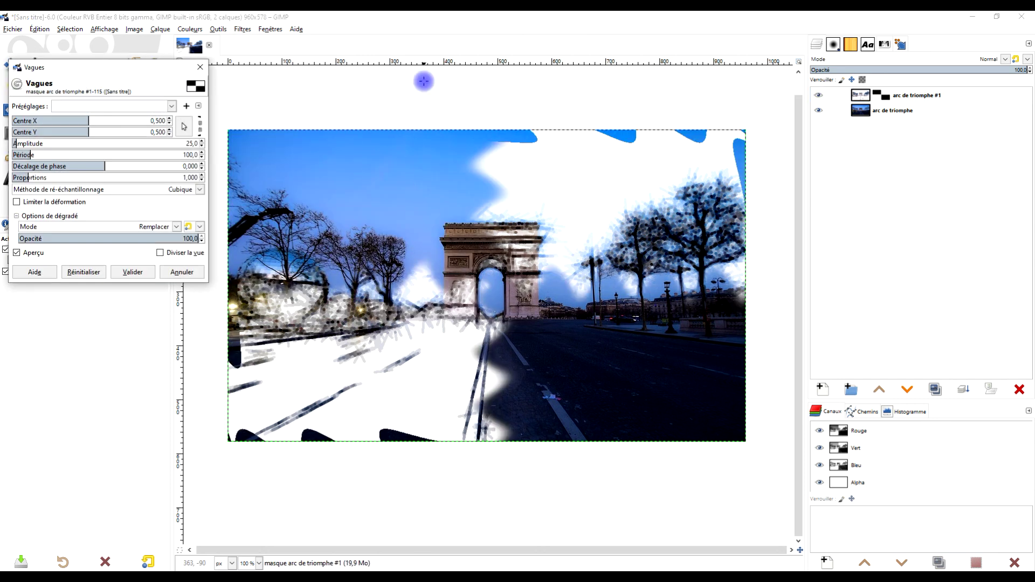
drag(74, 121, 1, 121)
drag(22, 154, 159, 159)
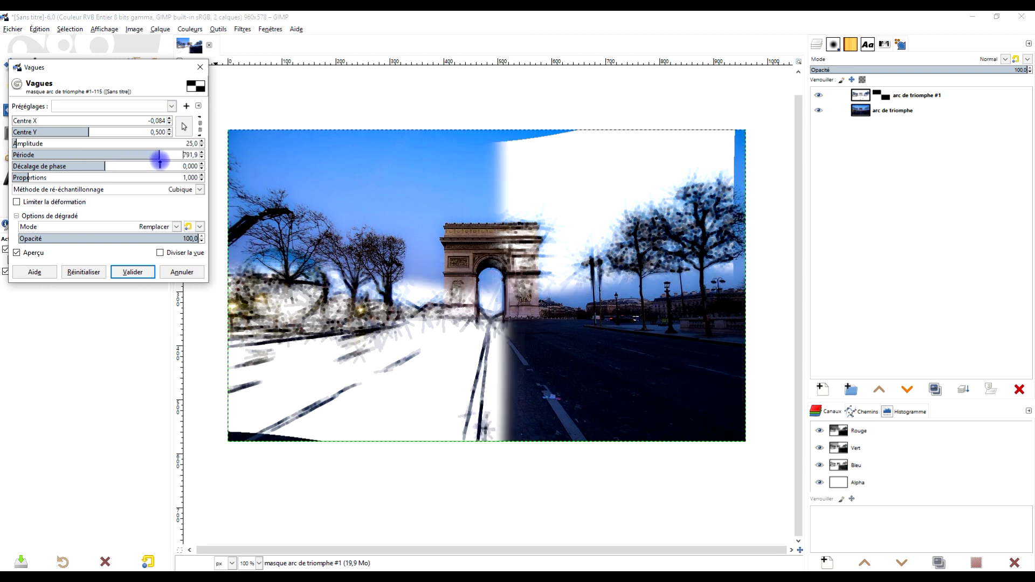
click(134, 271)
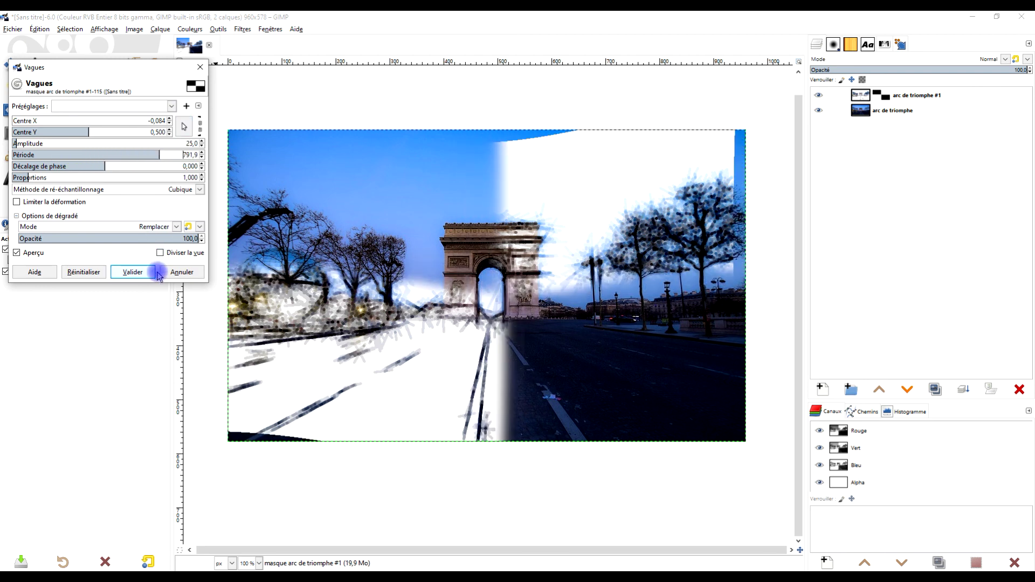